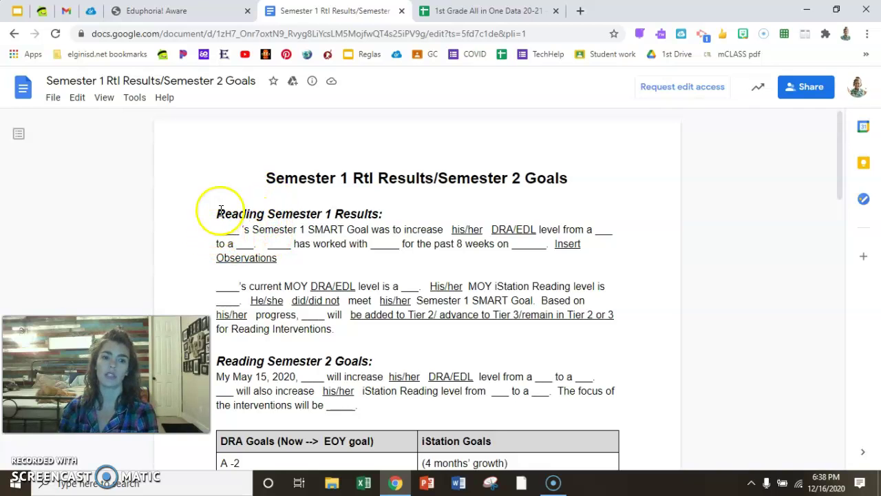
# Search Google Drive for "all in one" in a new browser tab, leaving the 1st Grade All in One Data 20-21 spreadsheet open
pyautogui.scroll(-2, 241, 234)
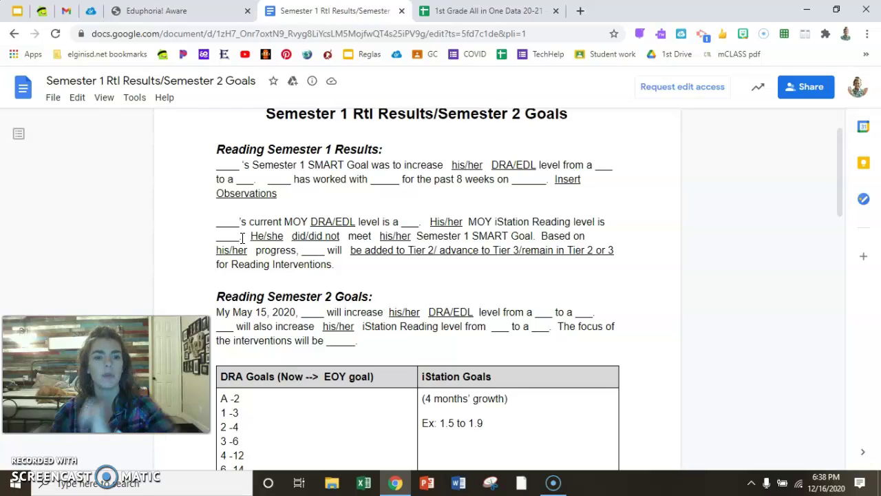
pyautogui.click(487, 11)
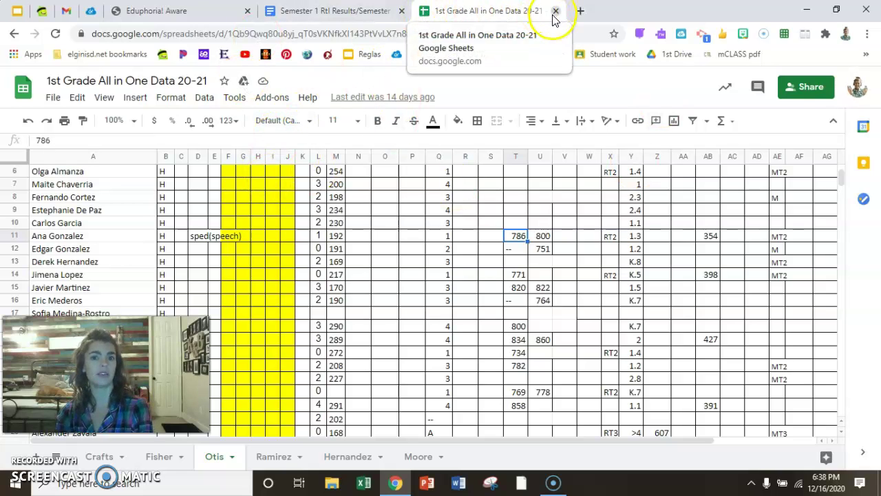
pyautogui.click(580, 11)
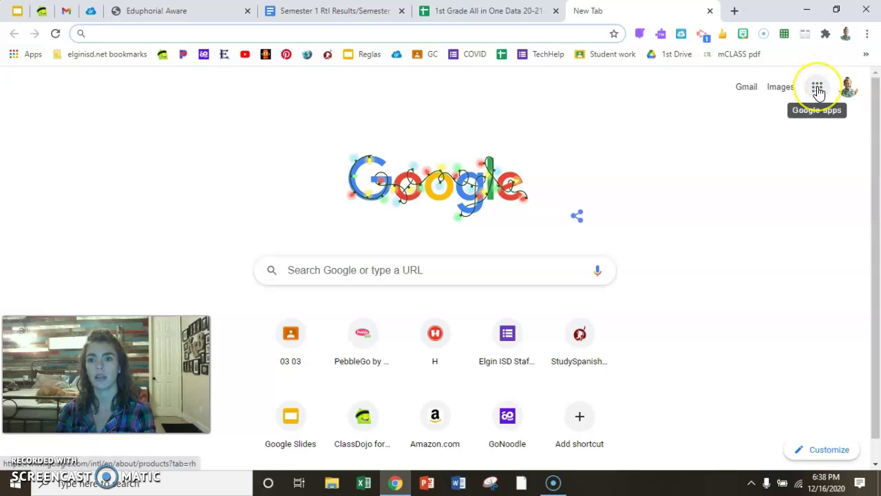
pyautogui.click(817, 90)
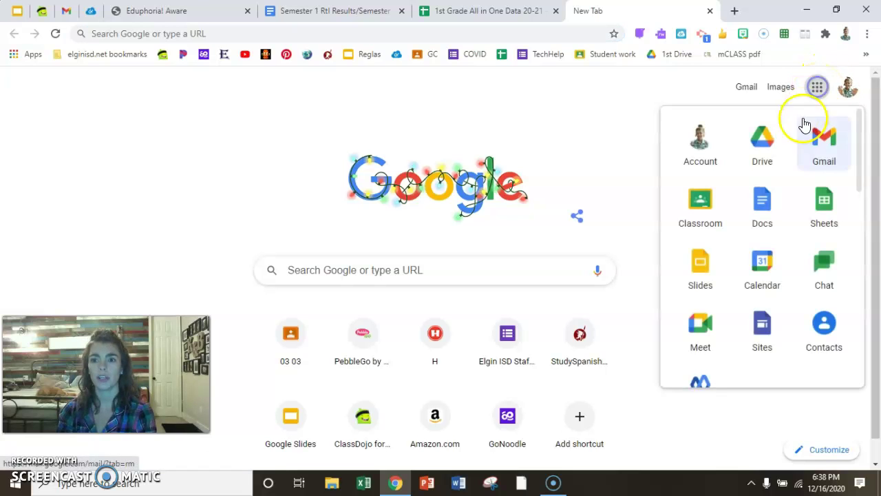
pyautogui.click(778, 147)
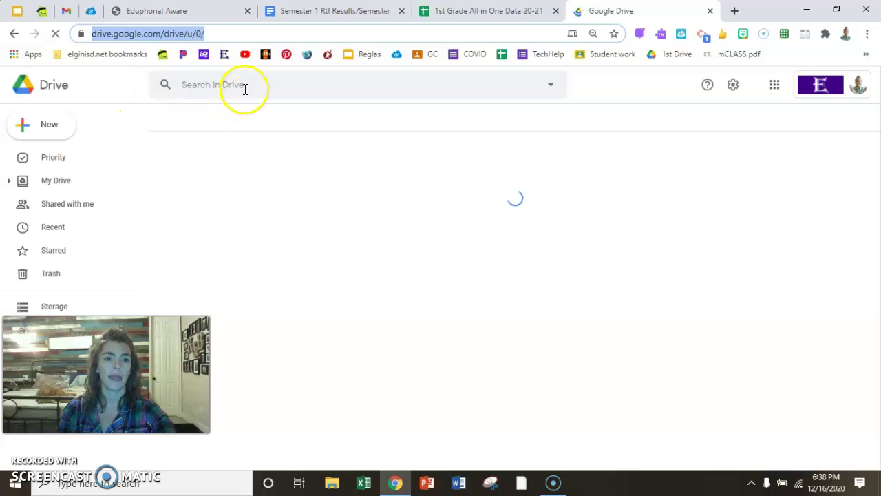
pyautogui.click(244, 88)
pyautogui.write('all in one')
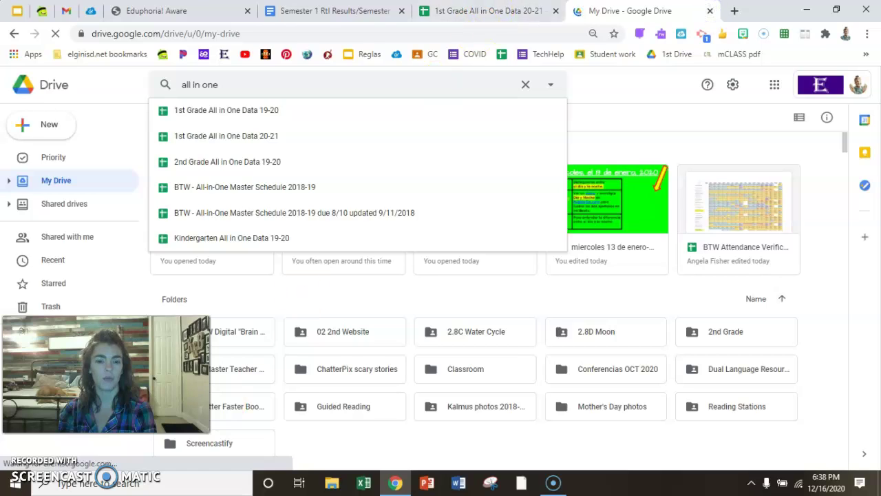
pyautogui.click(711, 11)
# Switch to Word and create a blank document
pyautogui.moveTo(399, 486)
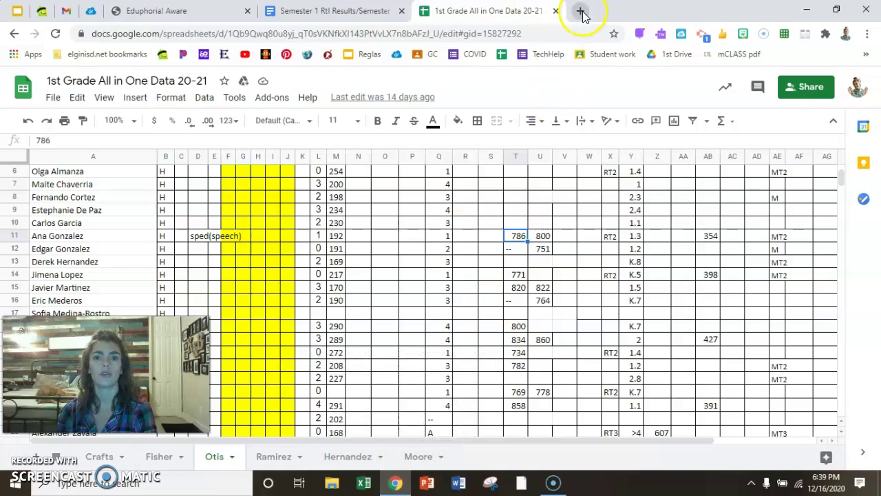
pyautogui.click(458, 481)
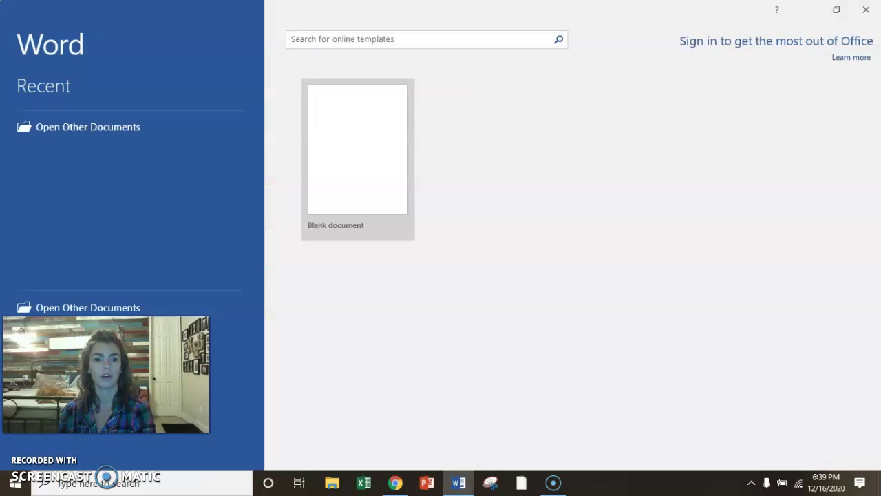
pyautogui.click(319, 141)
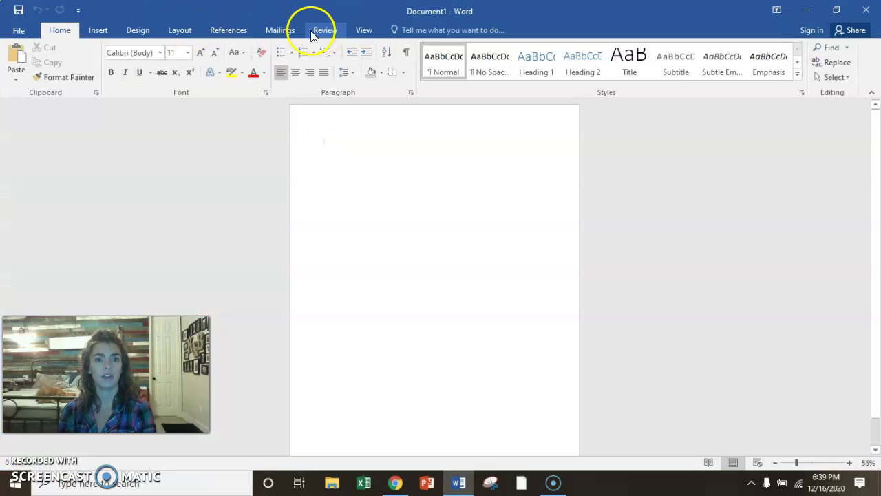
# Set the blank document's margins to Narrow, 0.5" on all sides, working in a smaller Word window
pyautogui.click(185, 30)
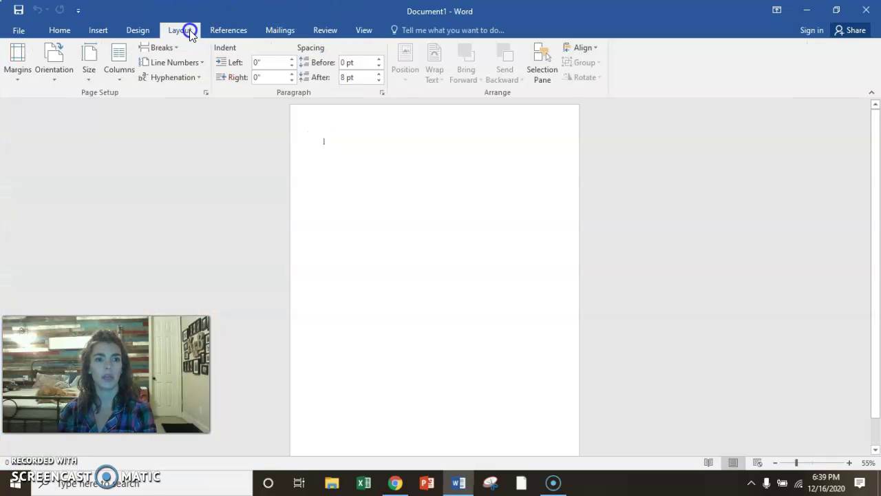
pyautogui.click(21, 76)
pyautogui.click(18, 72)
pyautogui.click(18, 66)
pyautogui.click(18, 72)
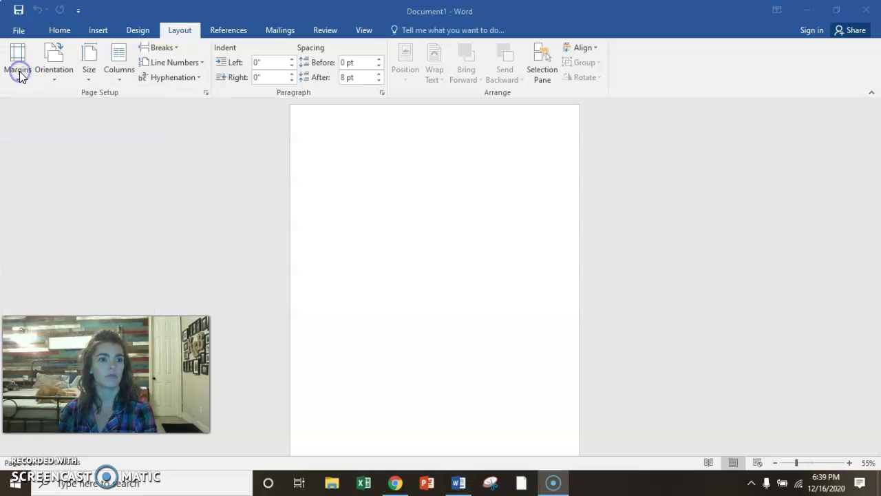
pyautogui.click(832, 12)
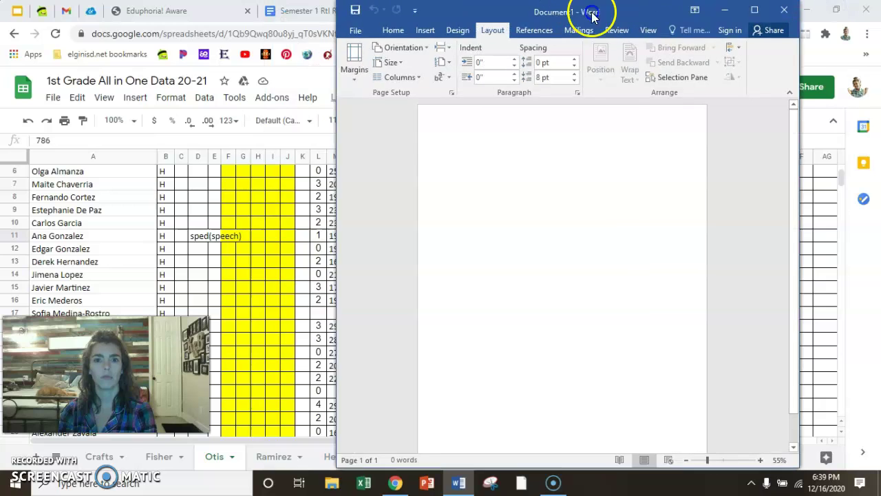
pyautogui.click(380, 31)
pyautogui.click(385, 29)
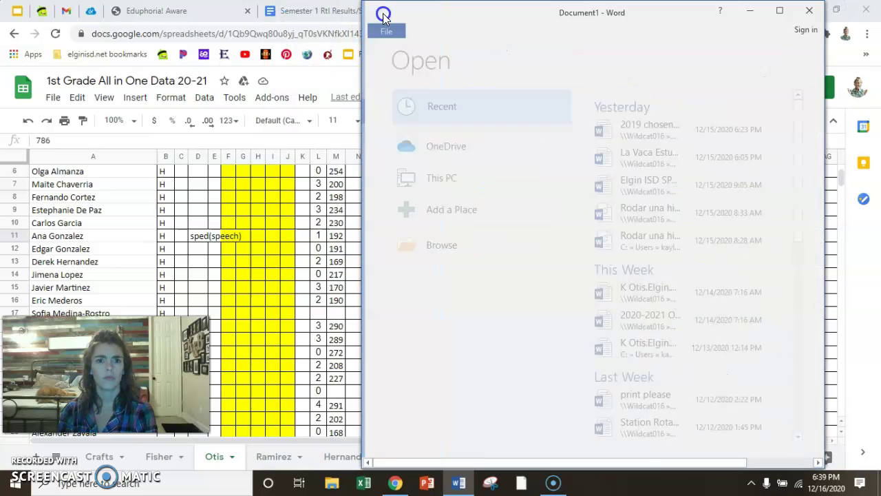
pyautogui.click(379, 68)
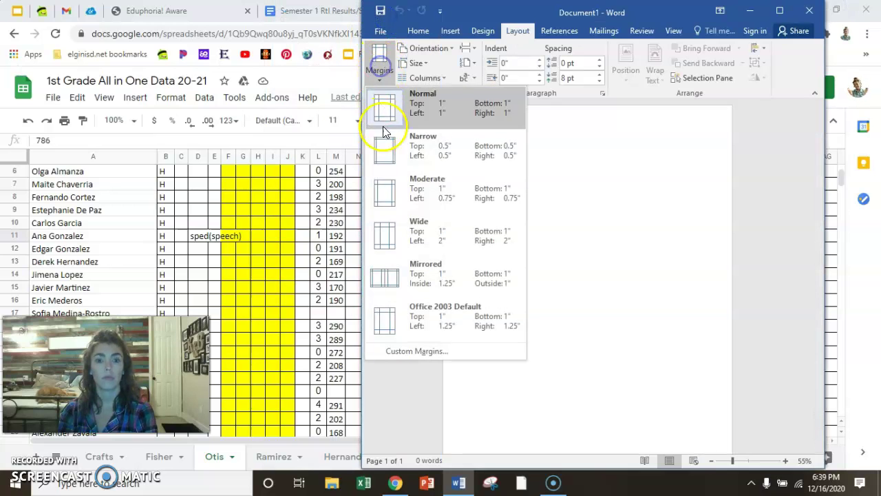
pyautogui.click(415, 154)
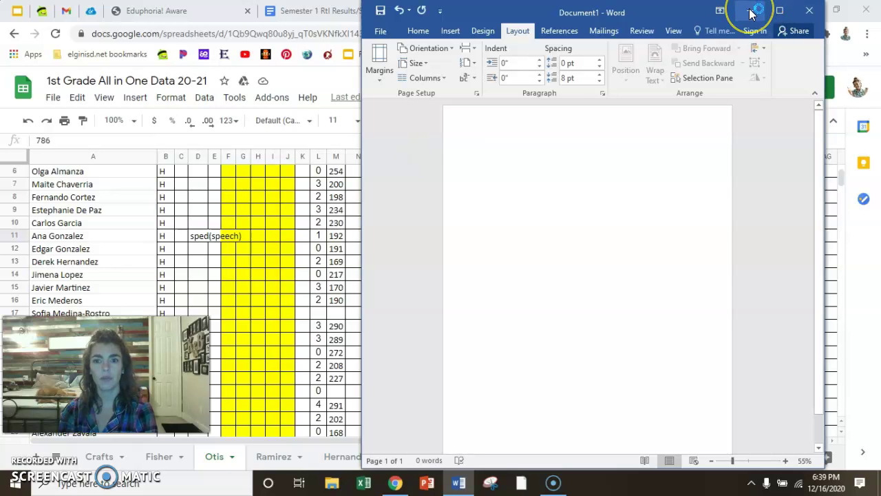
# Copy the Reading Semester 1 Results and Reading Semester 2 Goals sections from the Google Docs template into the Word document
pyautogui.click(750, 12)
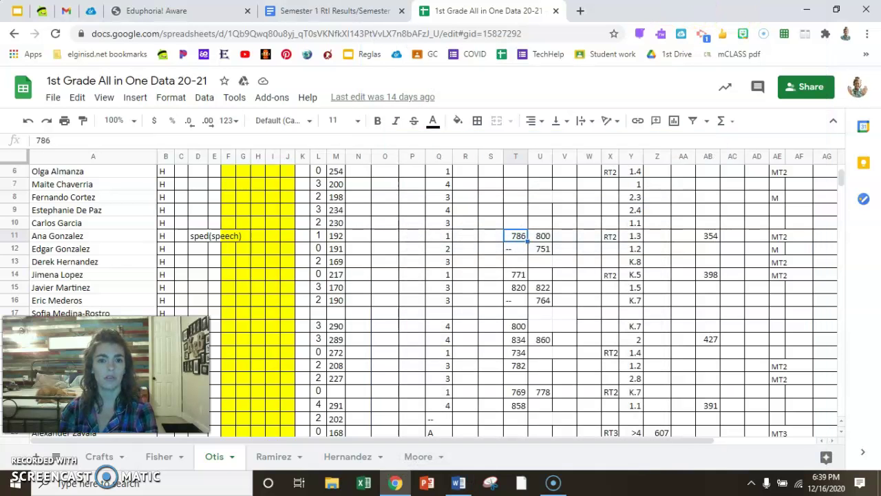
pyautogui.click(301, 11)
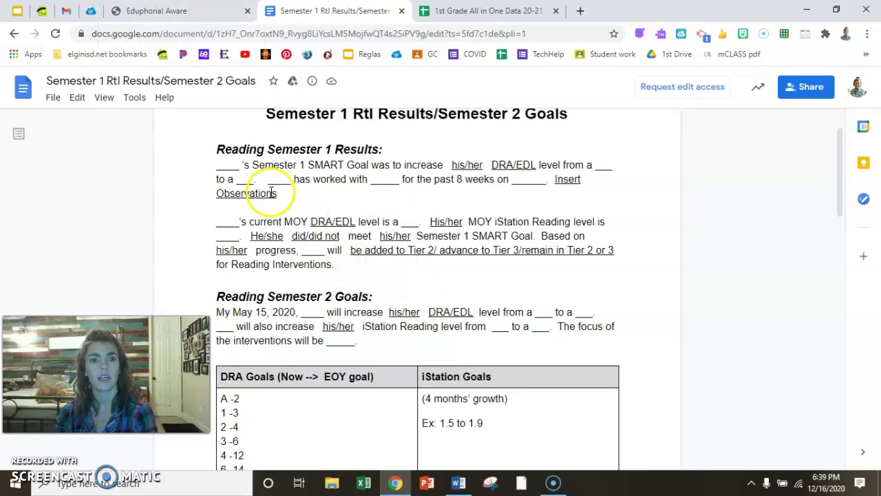
pyautogui.scroll(2, 295, 173)
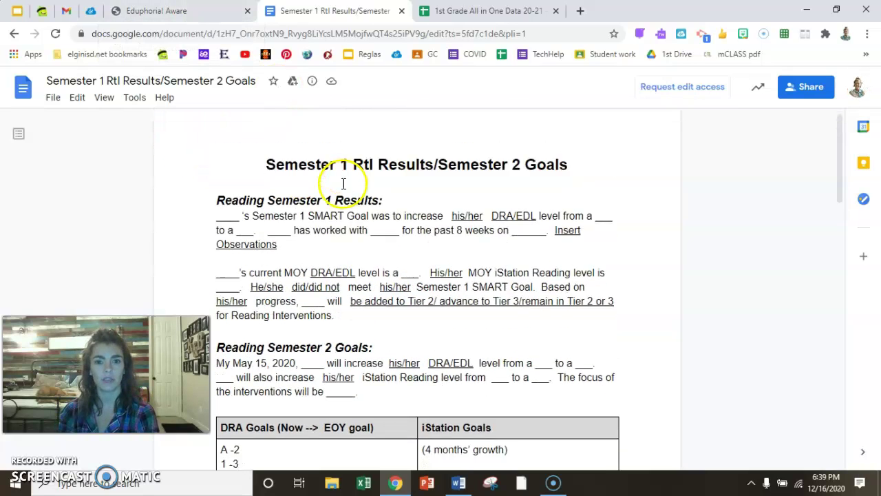
pyautogui.scroll(-2, 337, 178)
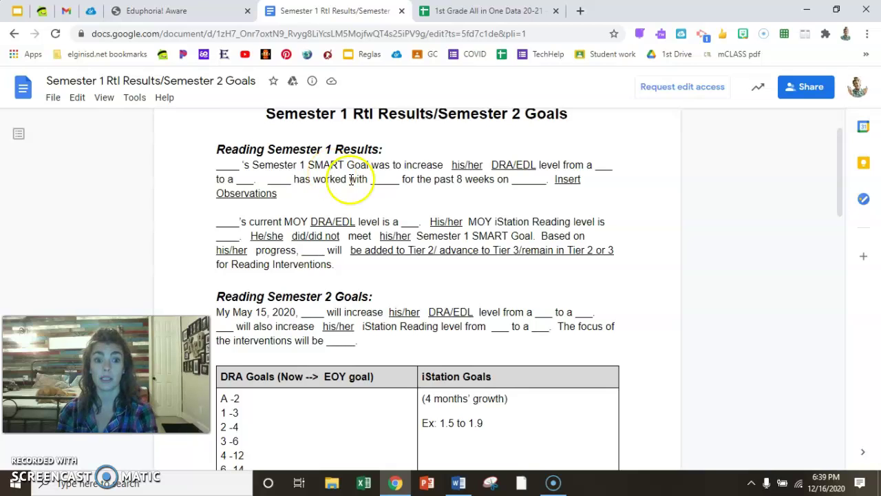
pyautogui.moveTo(216, 149); pyautogui.dragTo(434, 343)
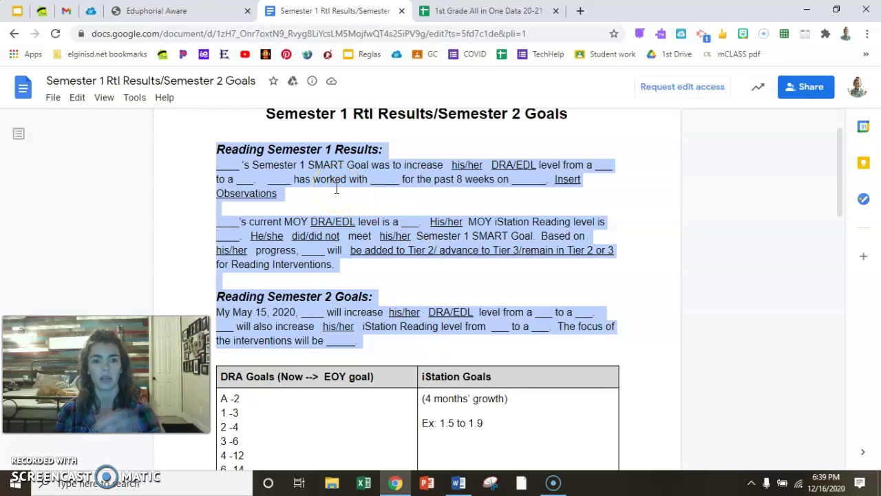
pyautogui.click(458, 482)
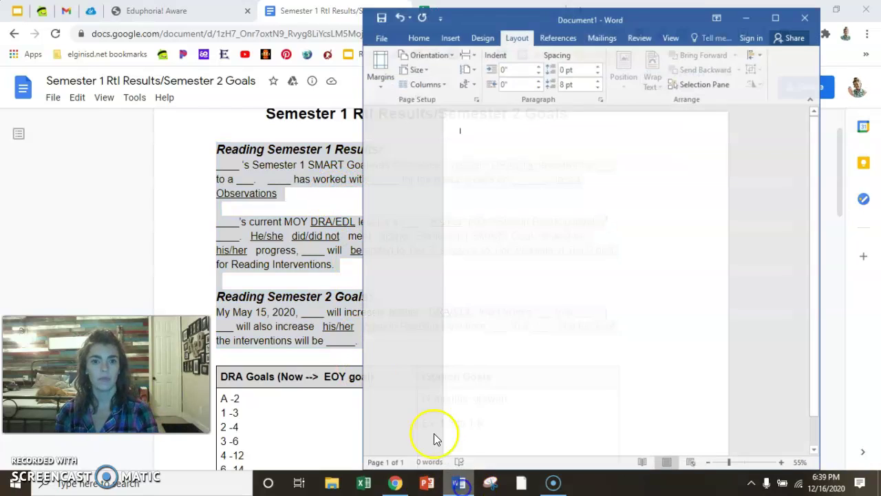
pyautogui.hotkey('ctrl', 'v')
# Format the pasted template text in Century Gothic, enlarging the body to 18 pt and the headings to 20 pt
pyautogui.moveTo(541, 206); pyautogui.dragTo(457, 126)
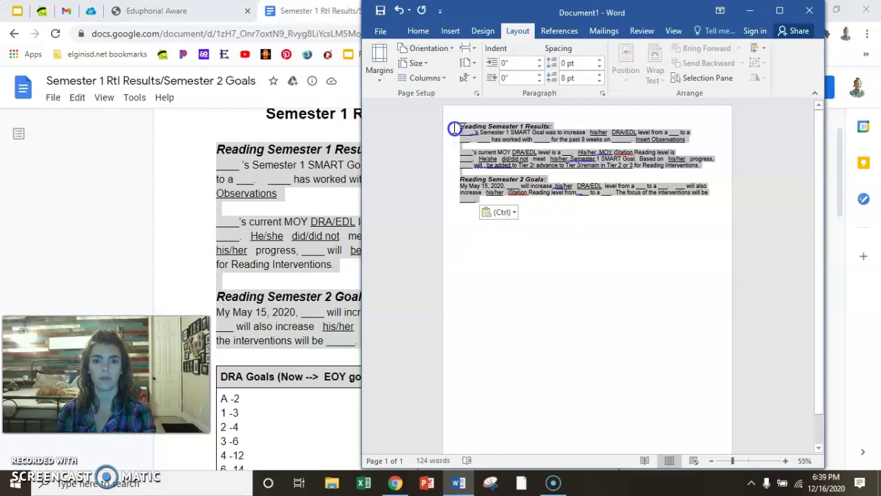
pyautogui.click(418, 31)
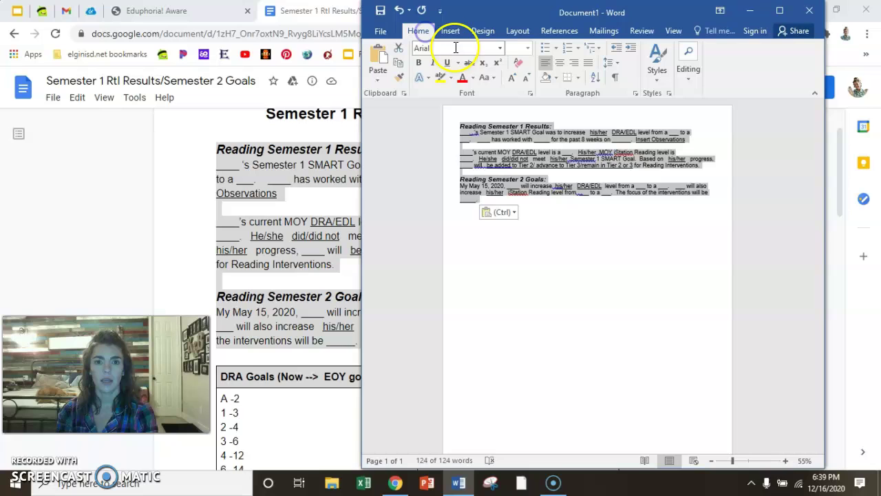
pyautogui.click(500, 48)
pyautogui.click(476, 130)
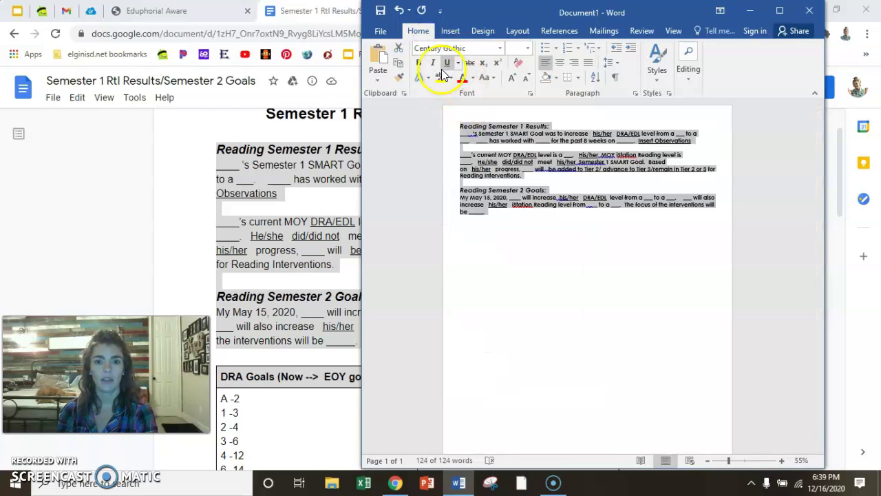
pyautogui.click(511, 79)
pyautogui.click(511, 79)
pyautogui.click(511, 80)
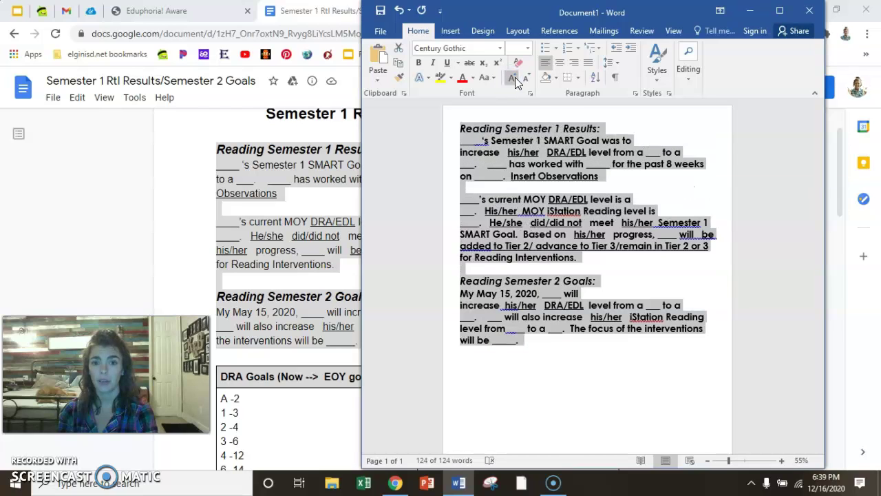
pyautogui.click(524, 79)
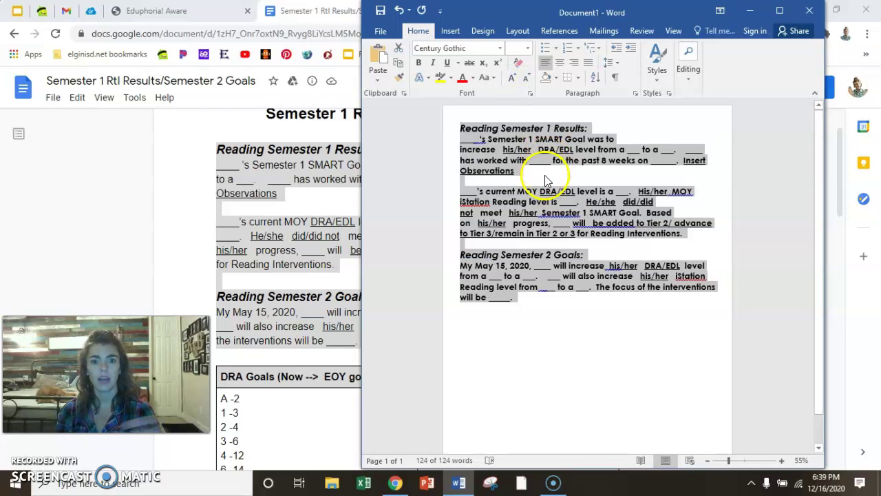
# Insert a full-width horizontal divider line below the template text
pyautogui.click(546, 304)
pyautogui.press('Return')
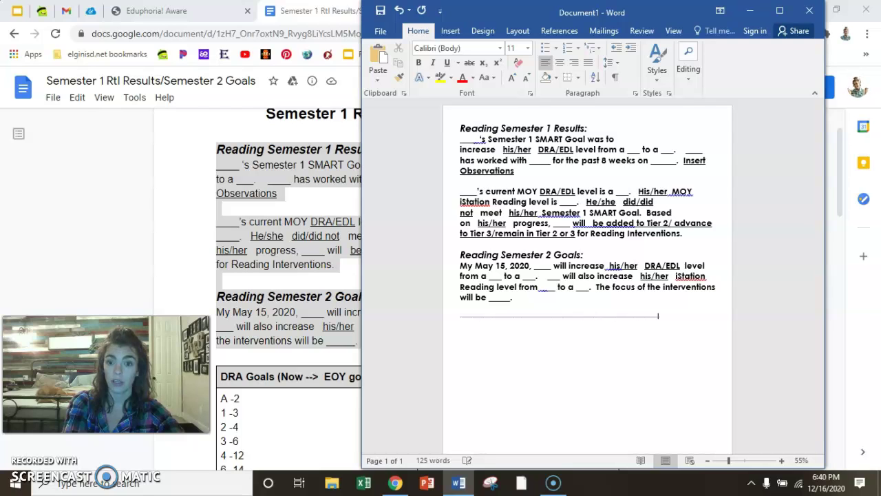
pyautogui.press('Return')
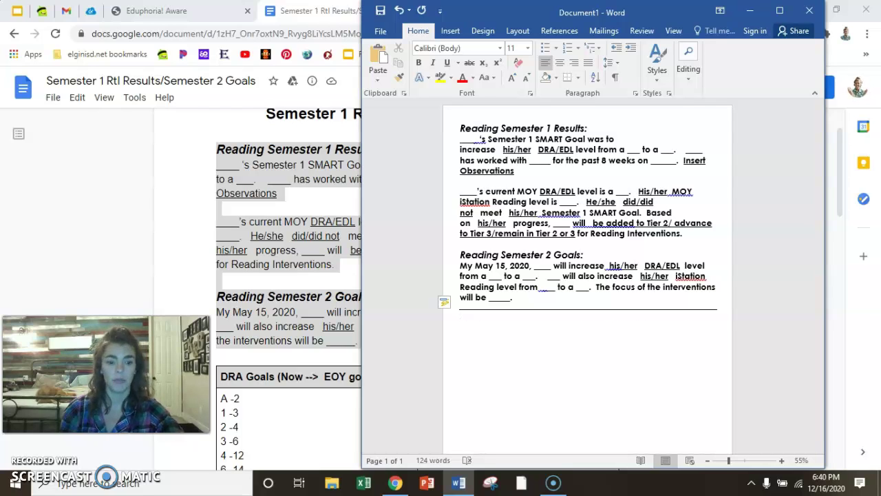
# Paste a second copy of the formatted template below the divider and add a blank line above the divider
pyautogui.hotkey('ctrl', 'v')
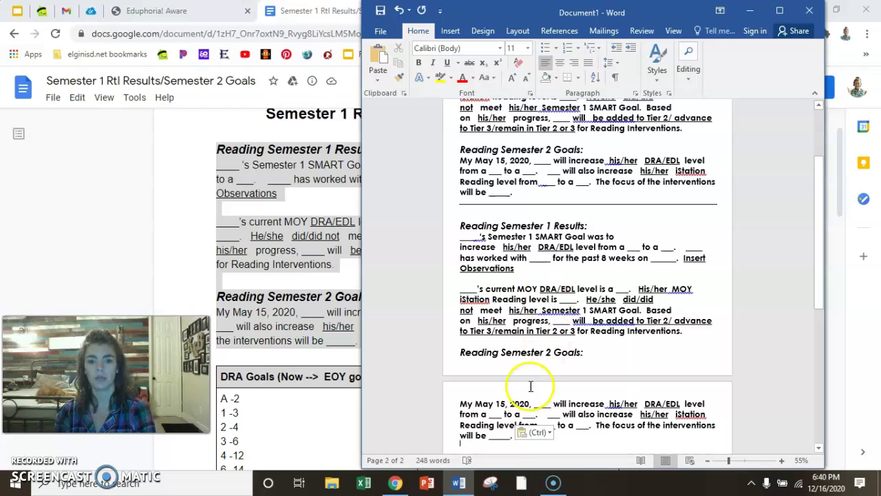
pyautogui.scroll(3, 527, 236)
pyautogui.click(628, 272)
pyautogui.press('Return')
pyautogui.scroll(2, 626, 268)
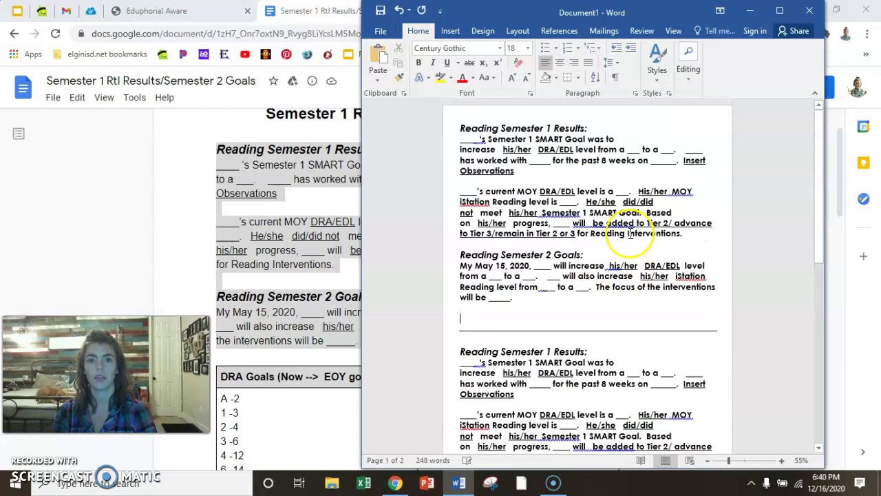
# Place the cursor at the first student-name blank and switch to the 1st Grade All in One Data 20-21 spreadsheet to find the student in row 11
pyautogui.click(632, 124)
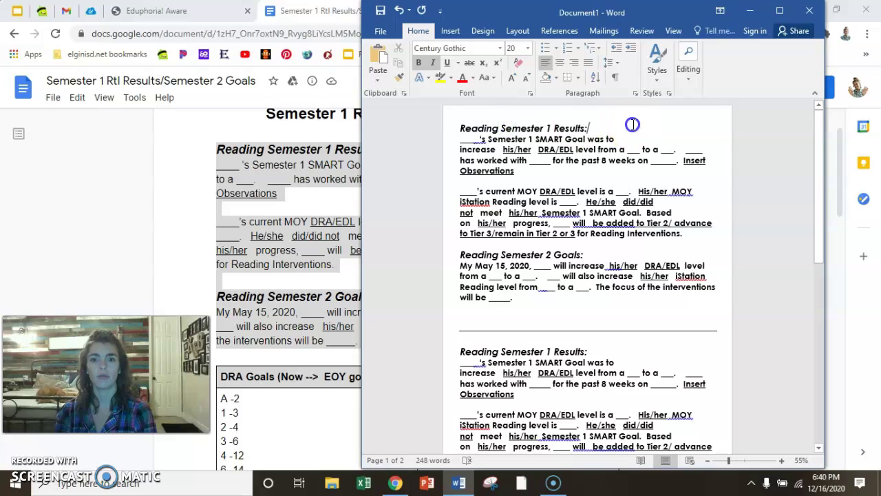
pyautogui.click(480, 138)
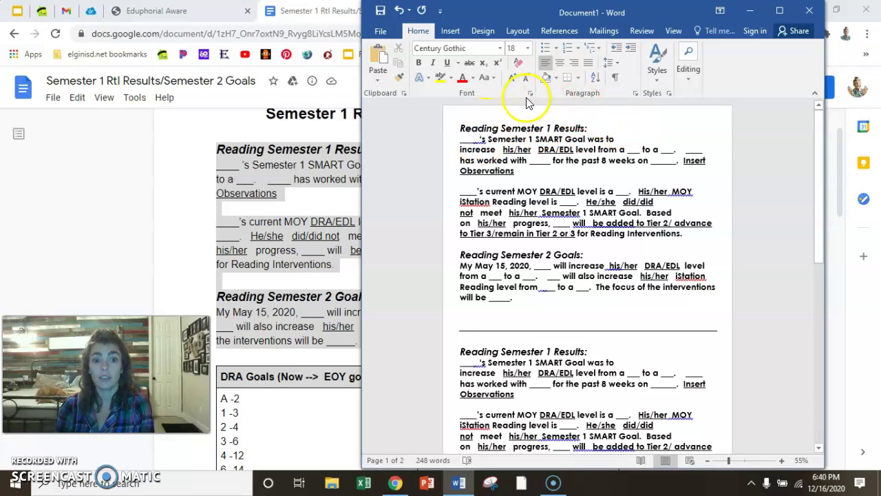
pyautogui.hotkey('alt', 'Tab')
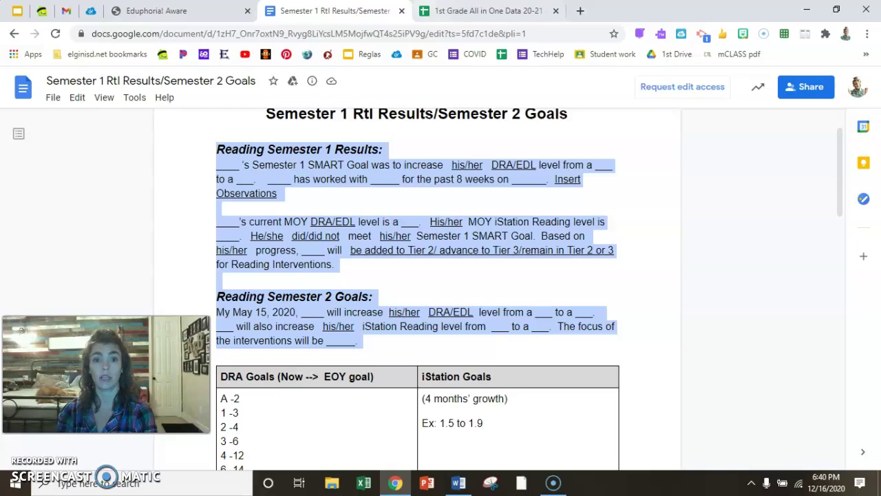
pyautogui.click(442, 6)
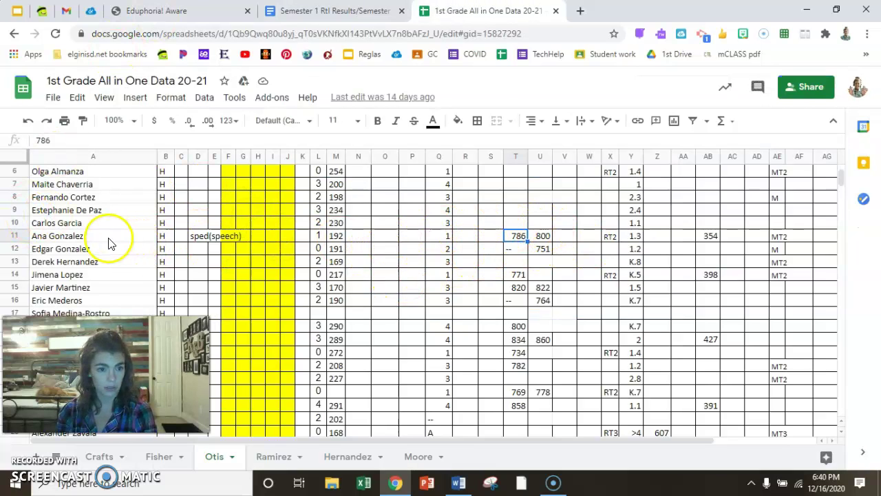
pyautogui.click(72, 238)
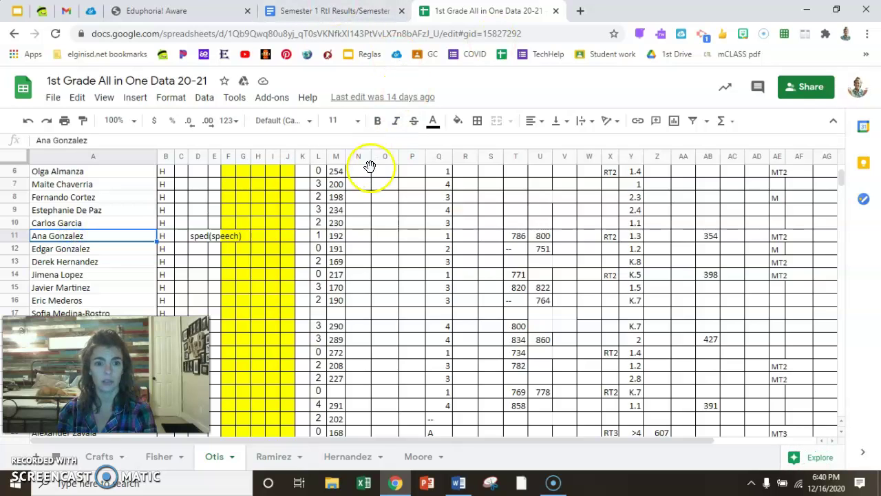
# Check the student's level in column L of row 11, and return to the Word template in a maximized window
pyautogui.click(318, 236)
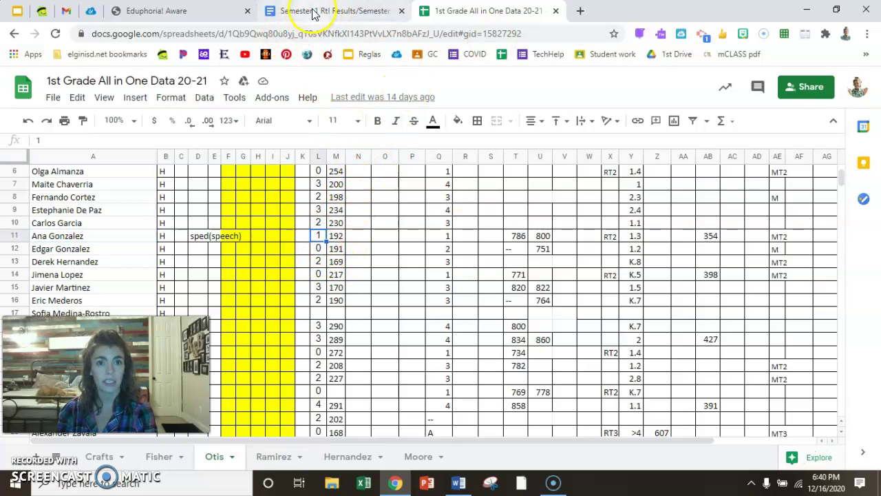
pyautogui.click(458, 482)
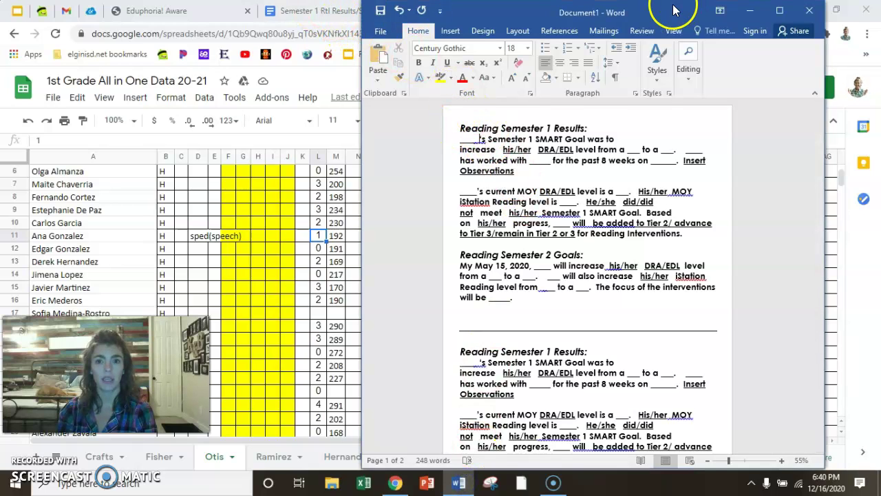
pyautogui.click(779, 9)
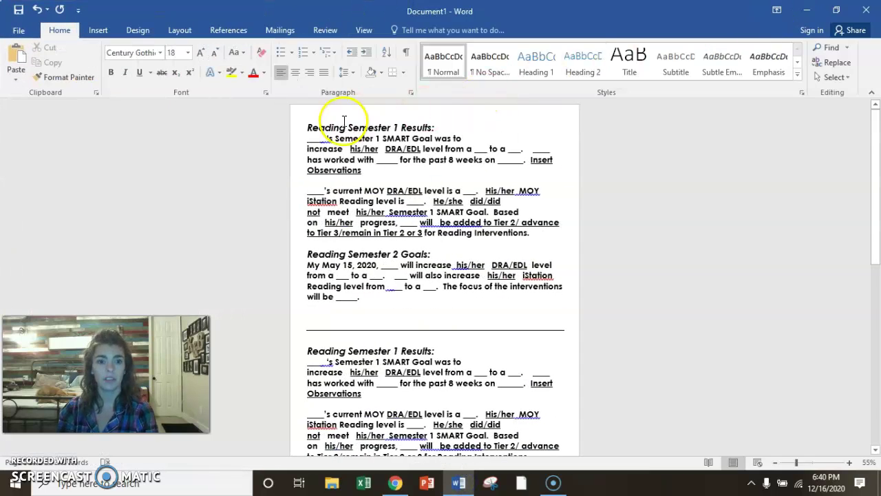
# Replace the first name blank under Reading Semester 1 Results with the student's first name and copy the name
pyautogui.click(326, 137)
pyautogui.press('BackSpace')
pyautogui.press('BackSpace')
pyautogui.press('BackSpace')
pyautogui.press('BackSpace')
pyautogui.write('Ana')
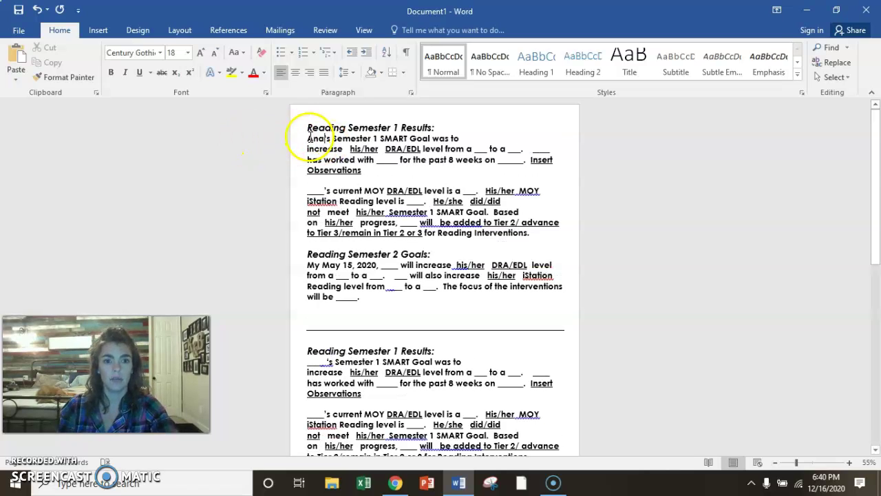
pyautogui.hotkey('ctrl', 'u')
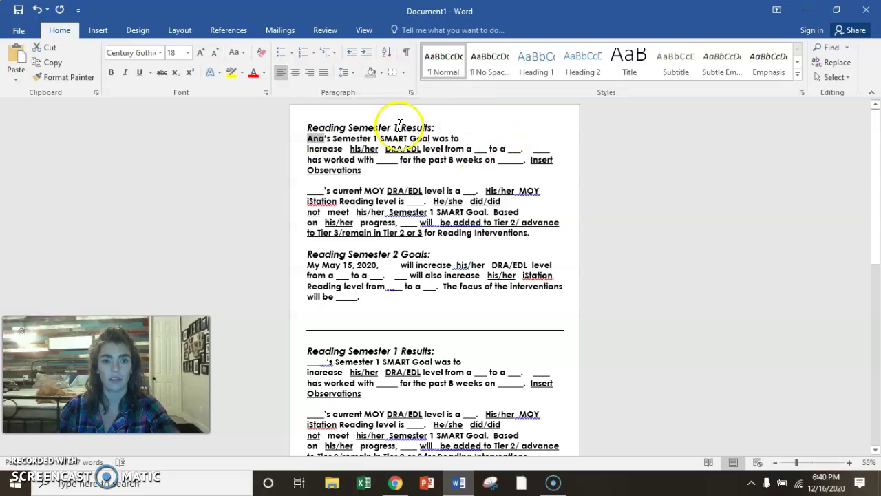
# Fill the blanks before "has worked with" and "'s current MOY" with the student's first name
pyautogui.click(410, 148)
pyautogui.click(550, 149)
pyautogui.write('Ana')
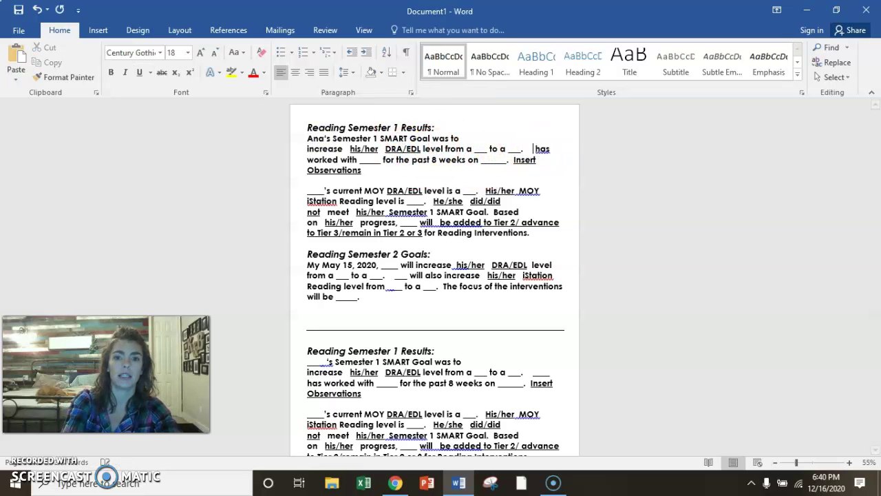
pyautogui.click(324, 190)
pyautogui.hotkey('shift', 'Home')
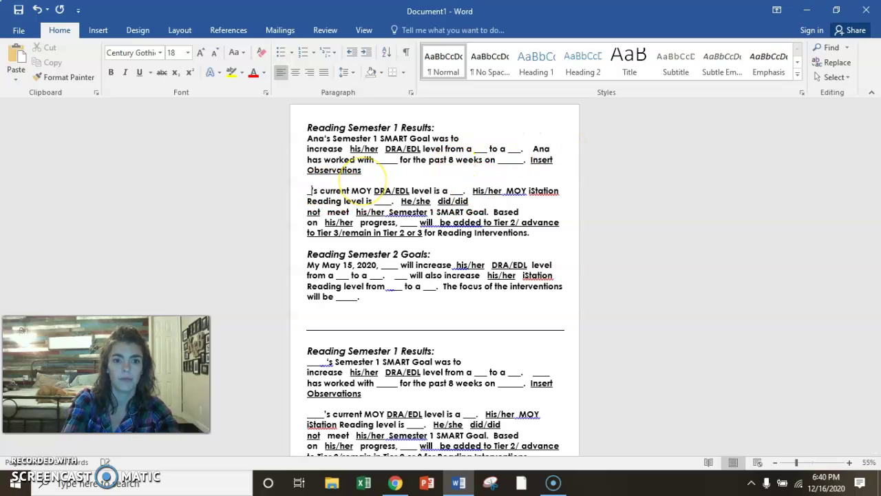
pyautogui.write('Ana')
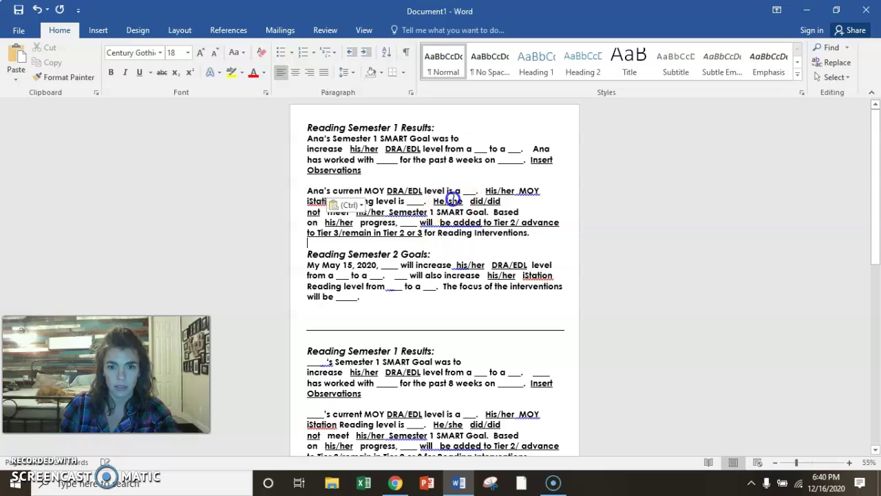
# Put the student's first name in the blanks after "progress," and after "My May 15, 2020,"
pyautogui.click(411, 218)
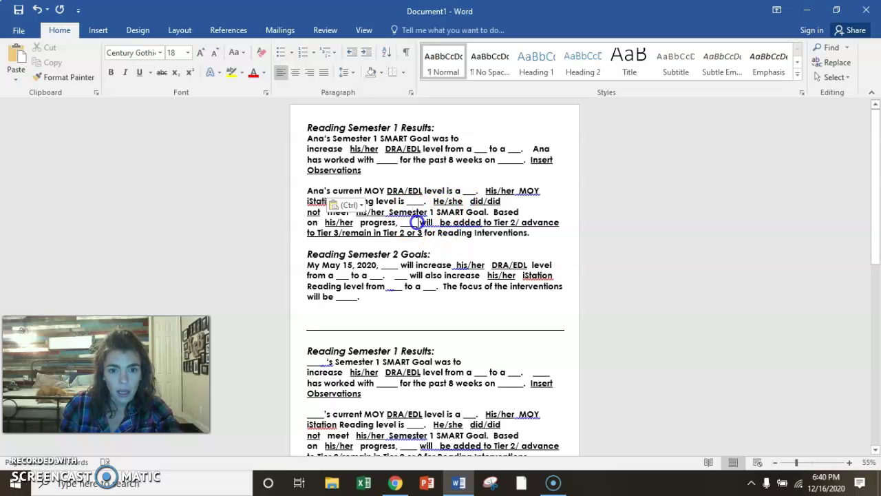
pyautogui.press('BackSpace')
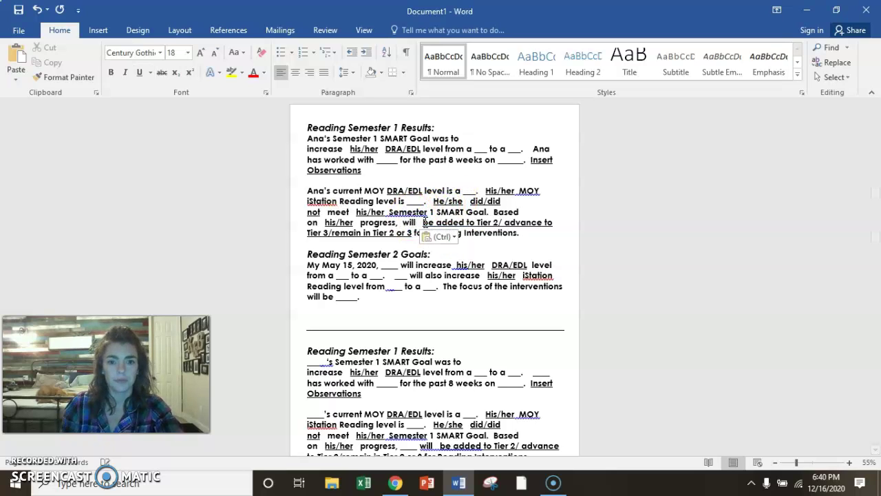
pyautogui.write('Ana')
pyautogui.click(397, 267)
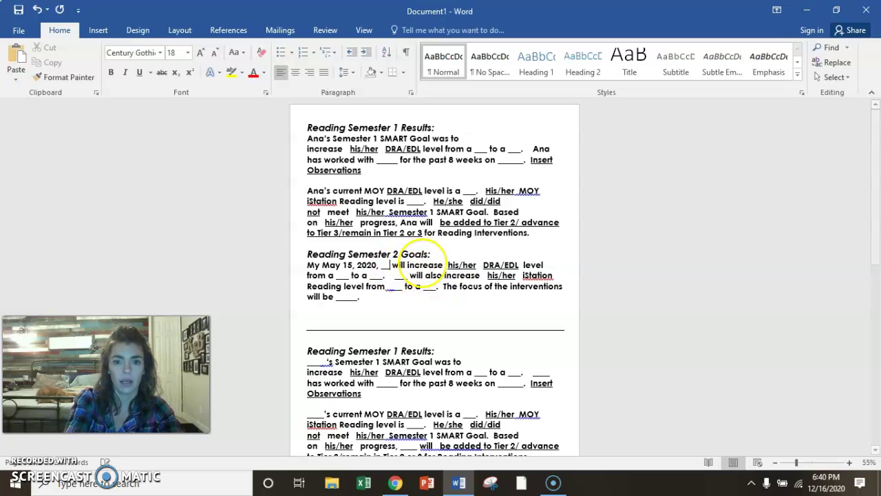
pyautogui.press('BackSpace')
pyautogui.write('Ana')
pyautogui.click(465, 222)
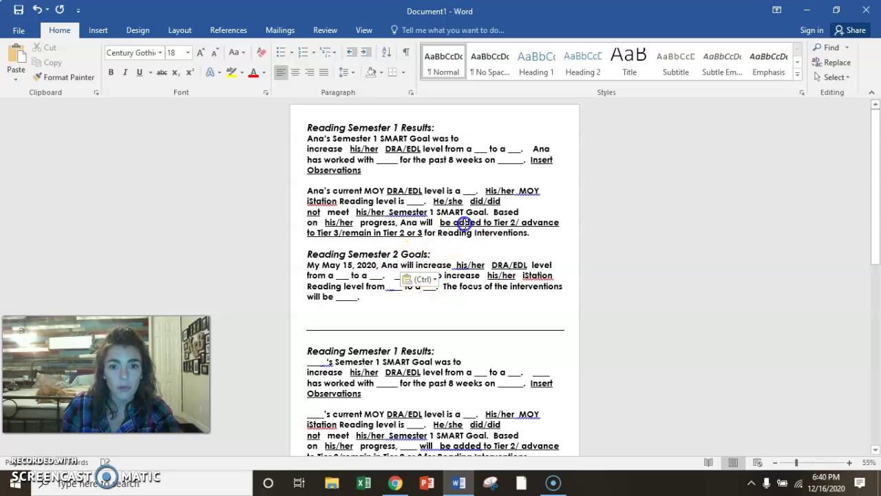
# Delete the MOY iStation Reading level sentence from the student's Semester 1 results
pyautogui.click(487, 191)
pyautogui.moveTo(510, 191); pyautogui.dragTo(432, 201)
pyautogui.press('Delete')
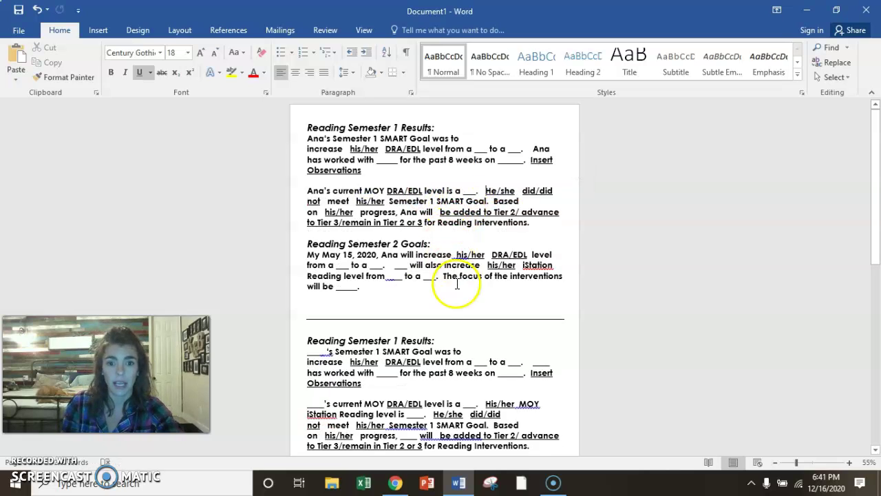
# Remove the iStation growth sentence from the student's Semester 2 goals, and restore the gap and period ending the DRA/EDL sentence
pyautogui.click(427, 275)
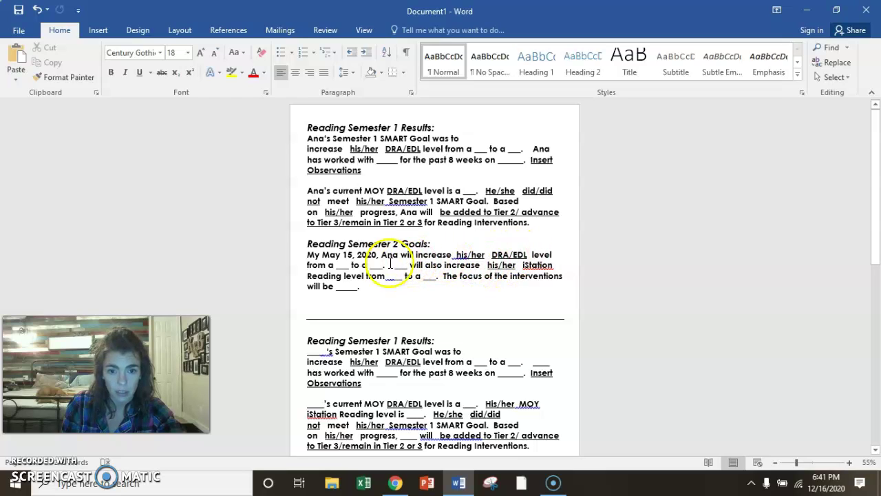
pyautogui.moveTo(393, 267); pyautogui.dragTo(439, 272)
pyautogui.press('BackSpace')
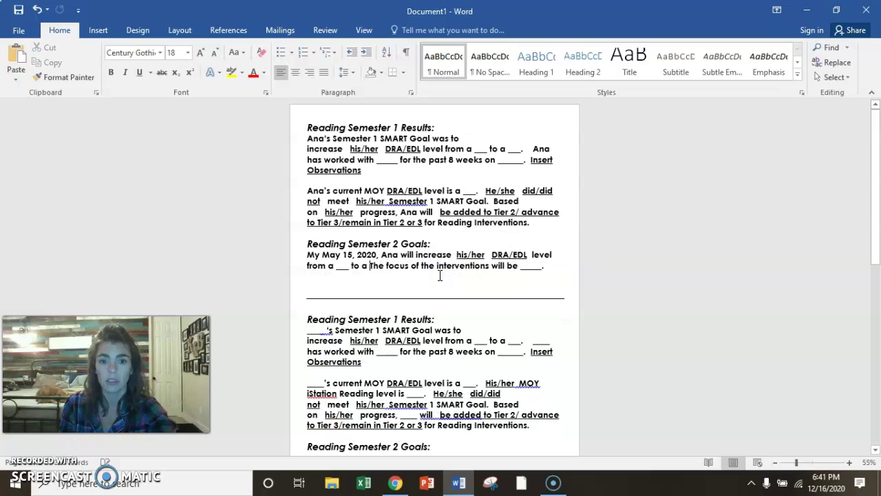
pyautogui.write('___.')
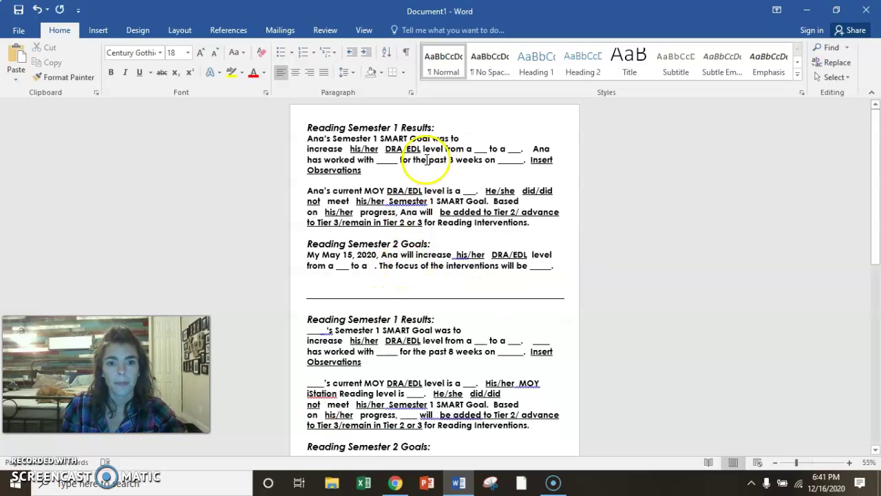
pyautogui.click(427, 159)
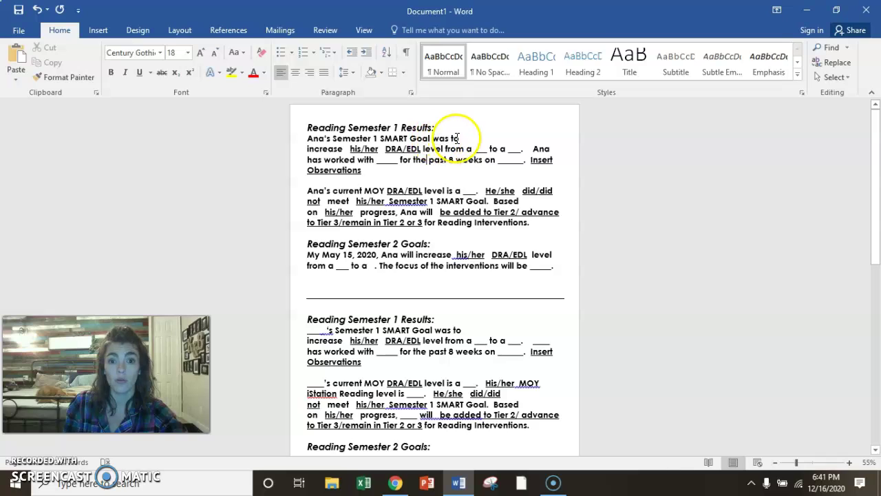
# Change "his/her" to "her" in the Semester 1 SMART Goal sentence and join its broken lines
pyautogui.click(366, 149)
pyautogui.press('BackSpace')
pyautogui.press('BackSpace')
pyautogui.press('BackSpace')
pyautogui.press('BackSpace')
pyautogui.press('Home')
pyautogui.press('BackSpace')
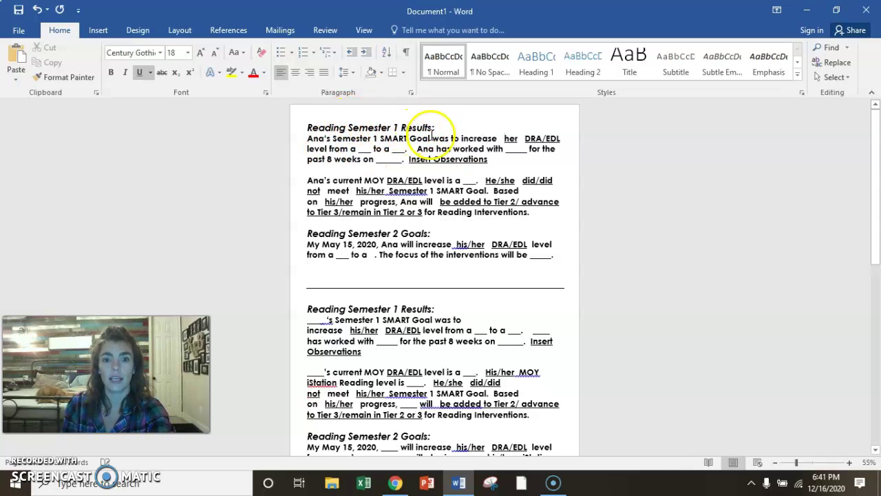
# Change "He/she" to "She" and both "his/her" options to "her" in the student's current MOY level paragraph
pyautogui.click(504, 180)
pyautogui.press('BackSpace')
pyautogui.press('BackSpace')
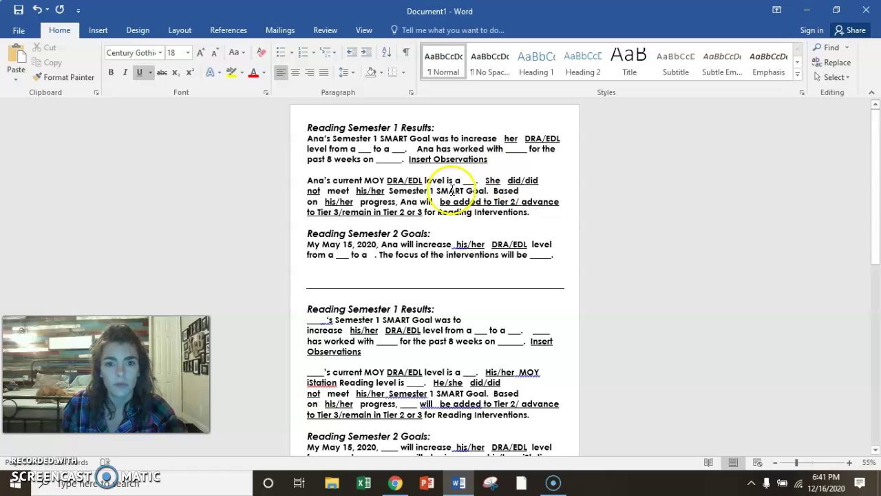
pyautogui.click(369, 191)
pyautogui.press('BackSpace')
pyautogui.press('BackSpace')
pyautogui.press('BackSpace')
pyautogui.press('BackSpace')
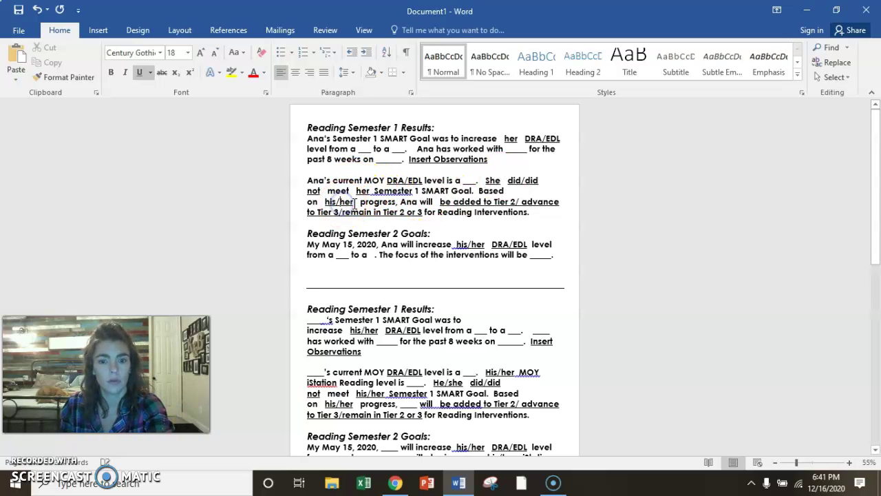
pyautogui.press('BackSpace')
pyautogui.press('BackSpace')
pyautogui.press('BackSpace')
pyautogui.press('BackSpace')
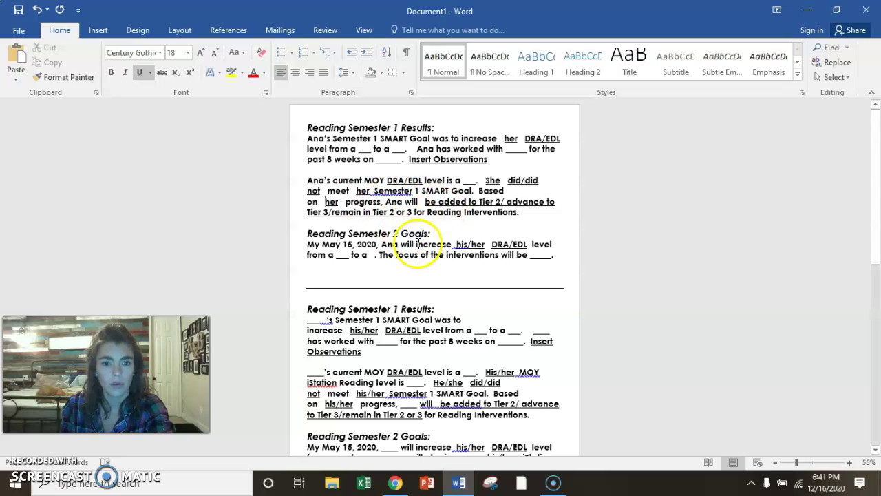
# Change "his/her" to "her" in the student's Reading Semester 2 Goals
pyautogui.click(472, 245)
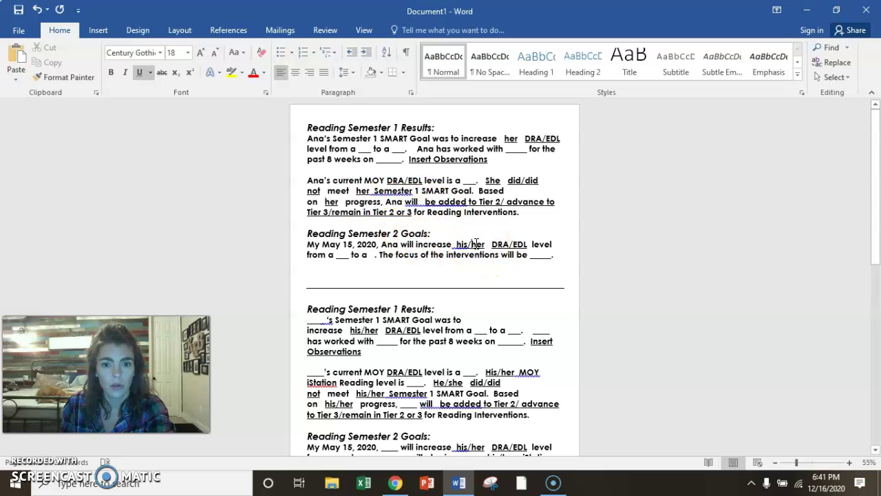
pyautogui.press('BackSpace')
pyautogui.press('BackSpace')
pyautogui.press('BackSpace')
pyautogui.press('BackSpace')
# Enter 1 as the starting DRA/EDL level in the Semester 1 SMART Goal sentence
pyautogui.click(405, 146)
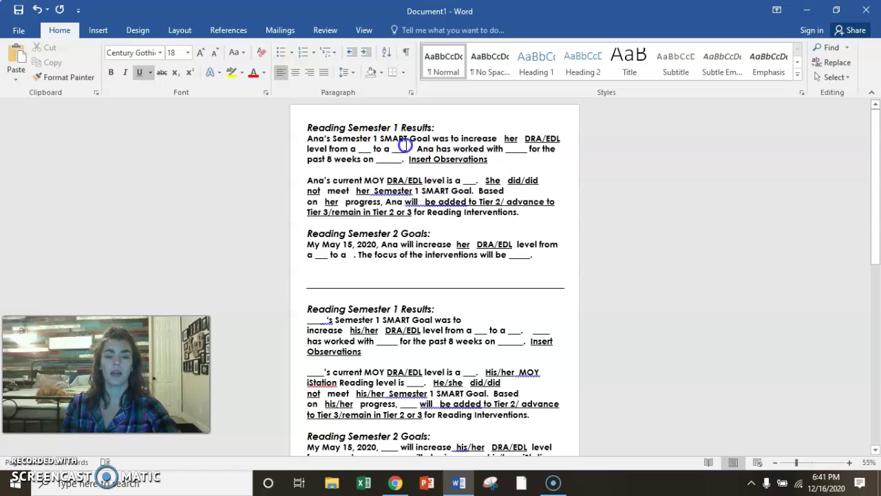
pyautogui.click(450, 88)
pyautogui.click(503, 138)
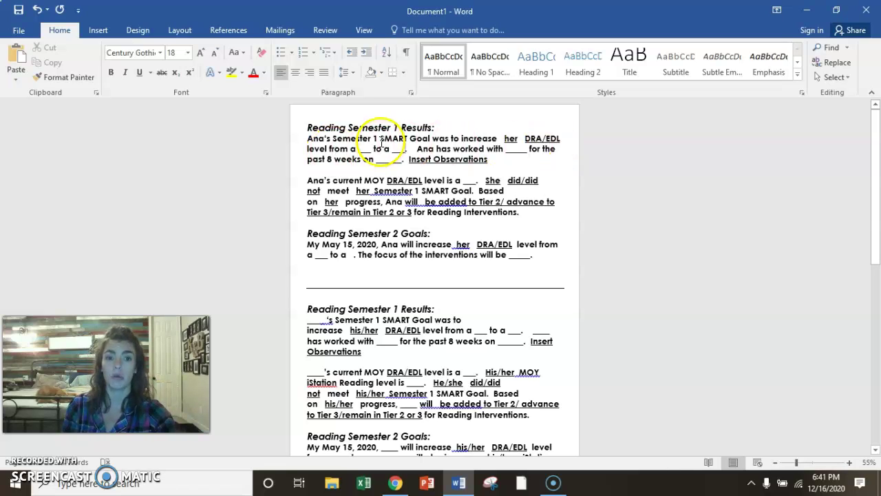
pyautogui.write('1')
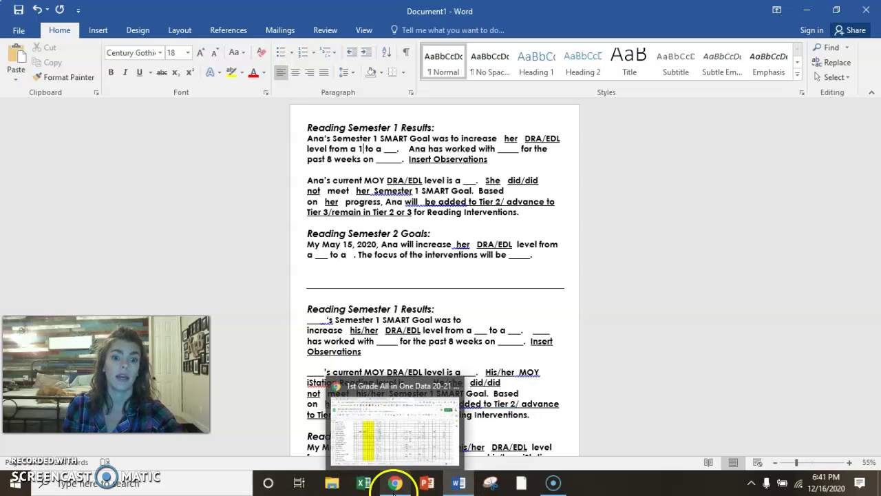
# Switch to the Semester 1 RtI Results/Semester 2 Goals Google Doc and look up the DRA goal for level 1
pyautogui.click(395, 482)
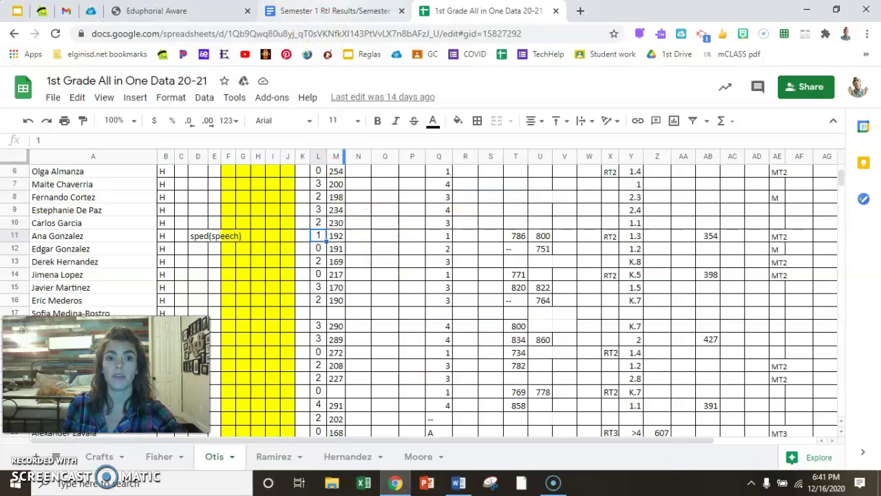
pyautogui.click(335, 11)
pyautogui.click(421, 289)
pyautogui.scroll(-1, 421, 289)
pyautogui.scroll(-3, 421, 289)
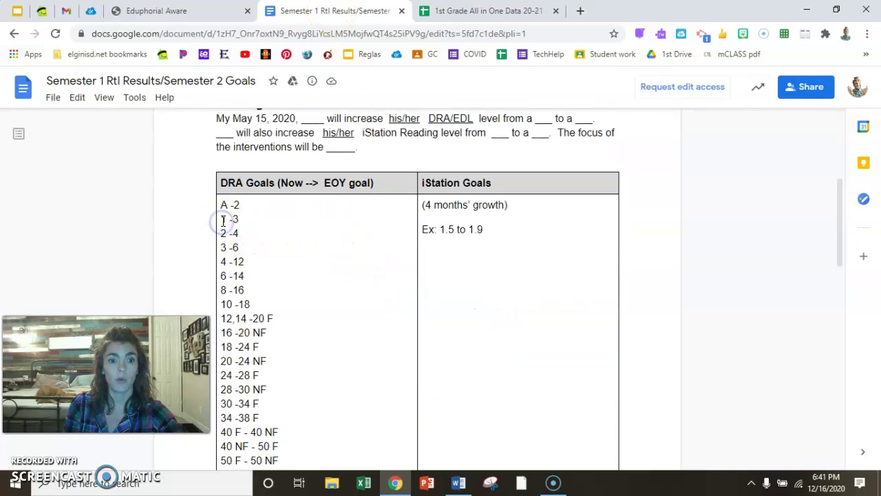
pyautogui.moveTo(221, 218); pyautogui.dragTo(249, 219)
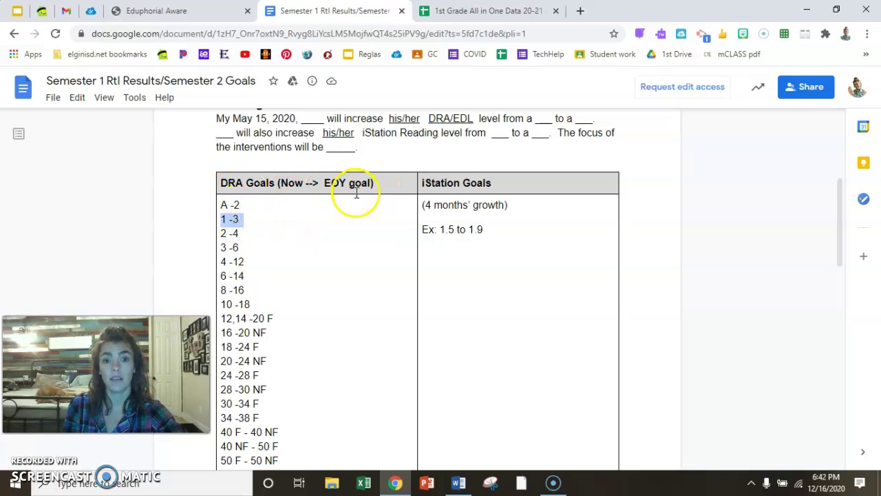
pyautogui.click(245, 219)
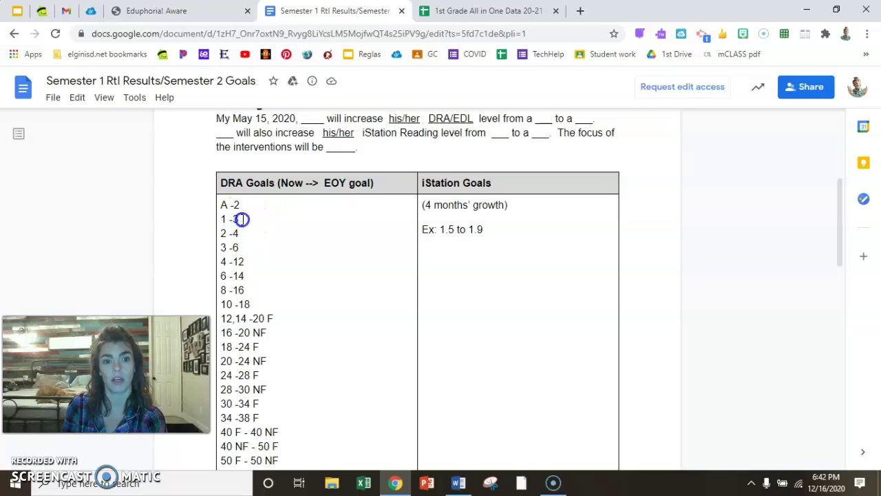
pyautogui.moveTo(222, 219); pyautogui.dragTo(241, 219)
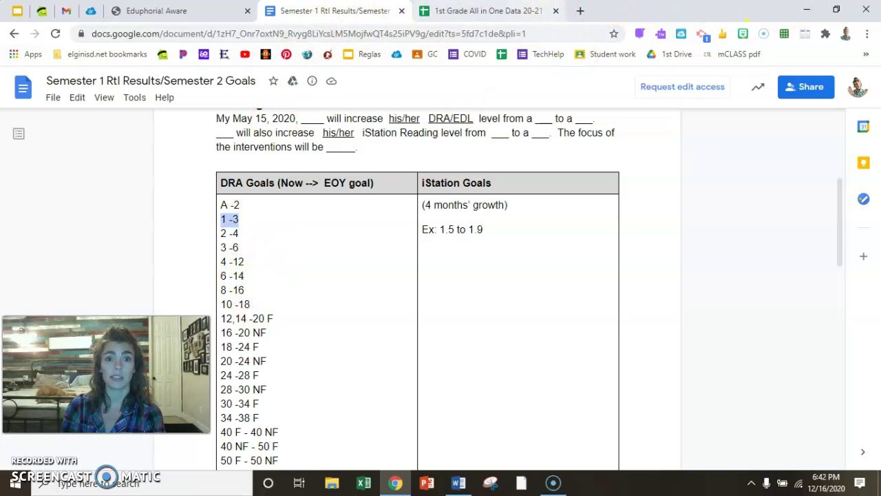
# Return to the Word document and enter 2 as the target DRA/EDL level in the Semester 1 SMART Goal sentence
pyautogui.click(807, 10)
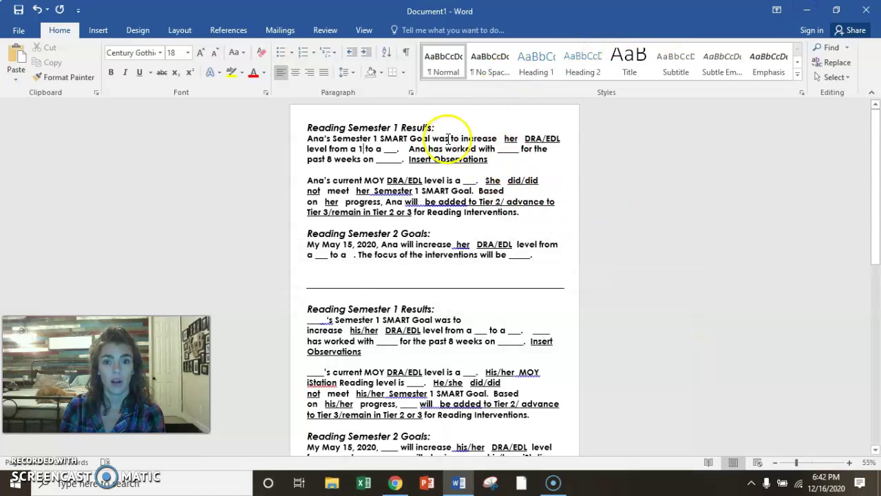
pyautogui.click(392, 148)
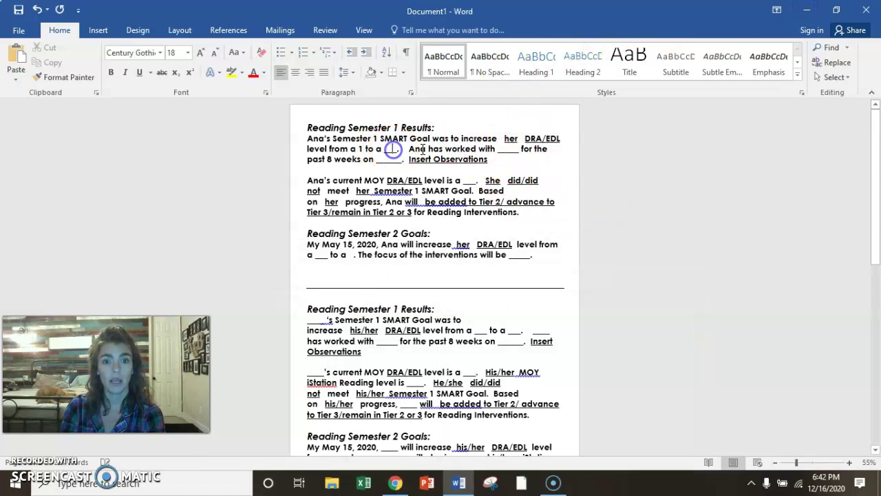
pyautogui.press('BackSpace')
pyautogui.write('2')
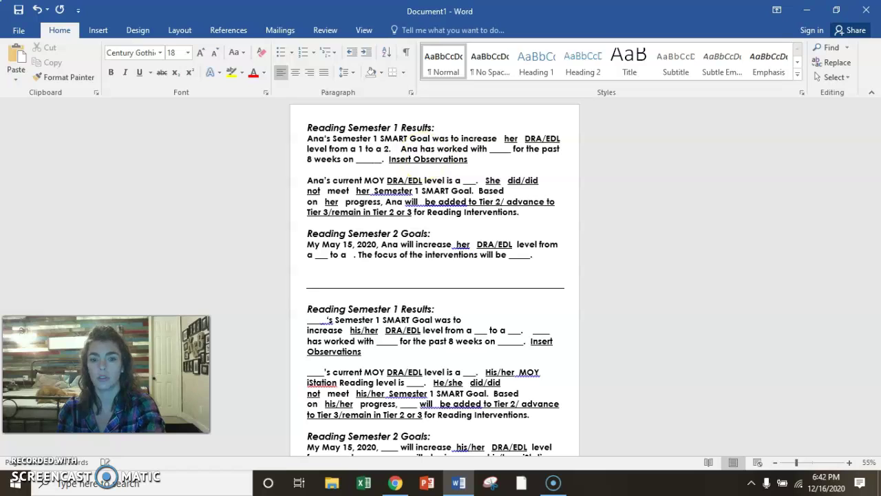
# Replace the blank after "has worked with" in the first Semester 1 Results paragraph with the teacher's name
pyautogui.click(498, 148)
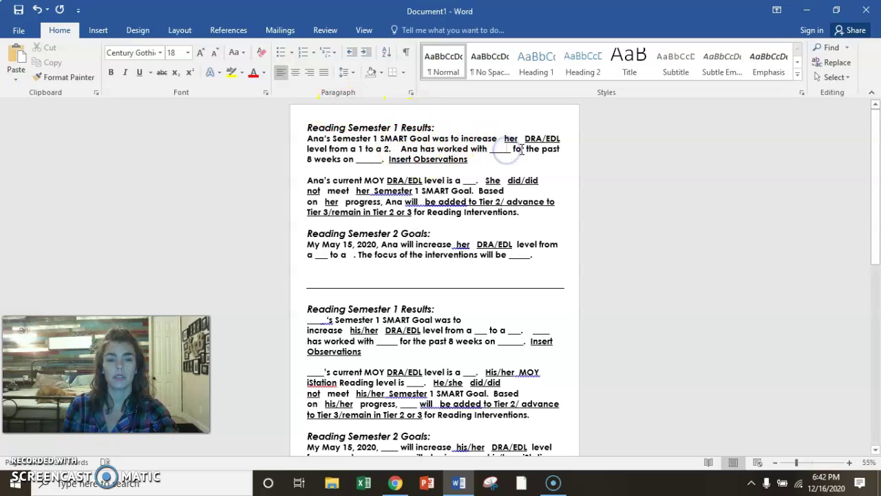
pyautogui.press('BackSpace')
pyautogui.press('BackSpace')
pyautogui.press('BackSpace')
pyautogui.press('BackSpace')
pyautogui.press('BackSpace')
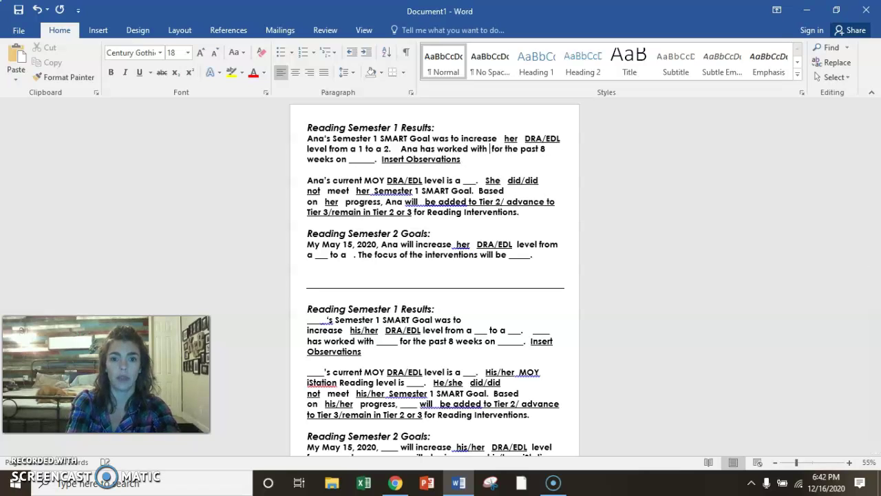
pyautogui.write('Mrs. Otis')
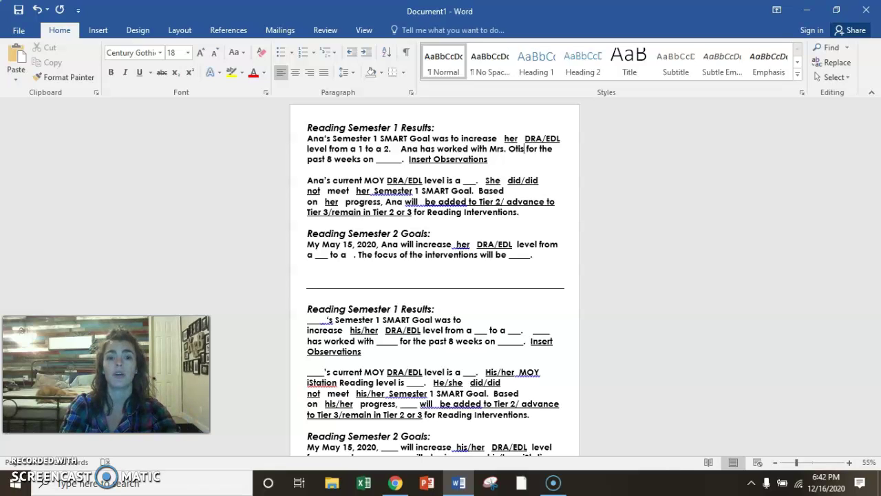
# Fill the blank after "for the past 8 weeks on" with "letter name and sound fluency"
pyautogui.click(400, 159)
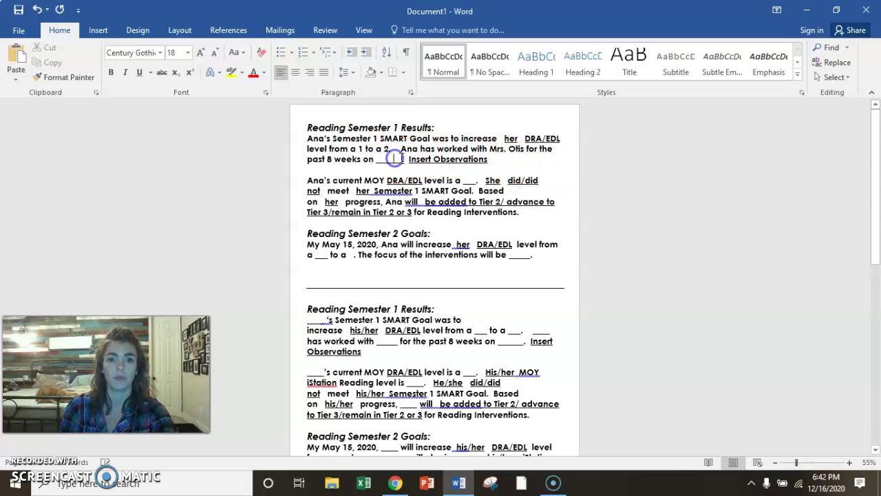
pyautogui.press('BackSpace')
pyautogui.press('BackSpace')
pyautogui.press('BackSpace')
pyautogui.press('BackSpace')
pyautogui.press('BackSpace')
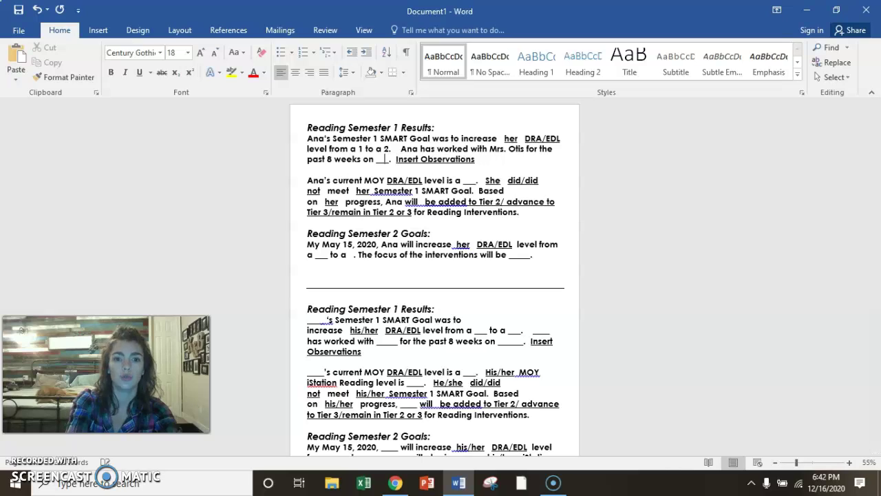
pyautogui.press('Delete')
pyautogui.press('Delete')
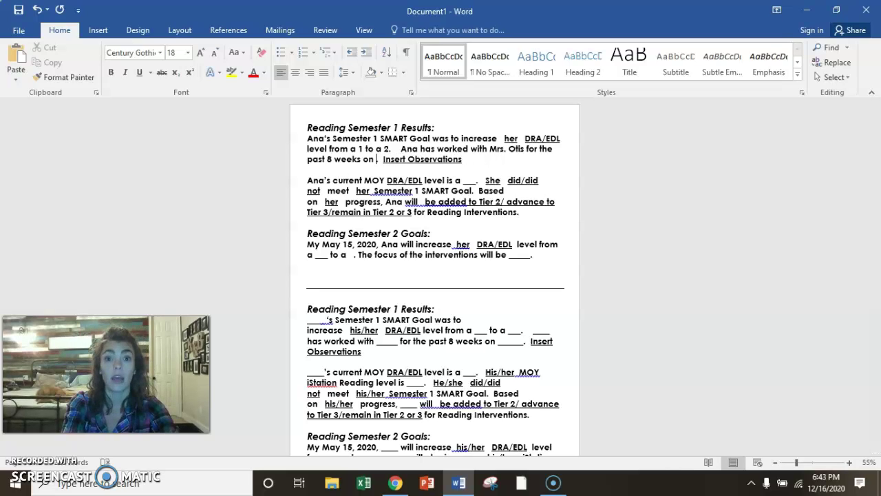
pyautogui.write('letter naming f')
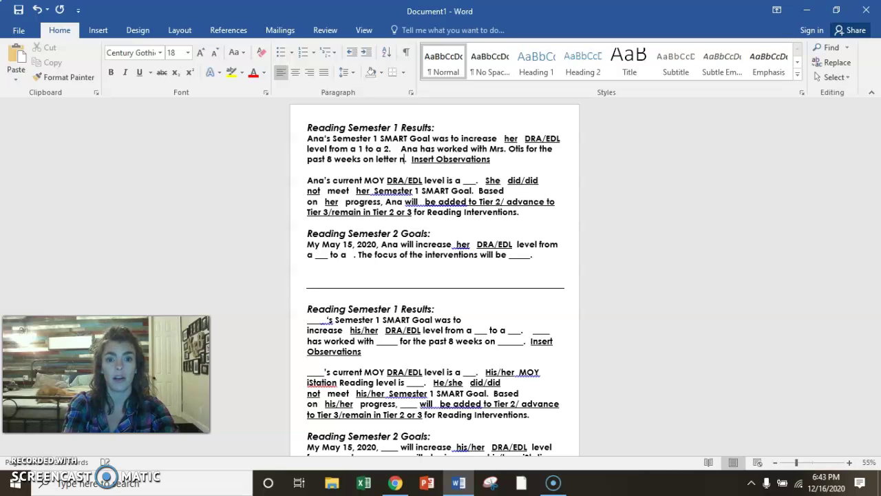
pyautogui.press('BackSpace')
pyautogui.press('BackSpace')
pyautogui.press('BackSpace')
pyautogui.press('BackSpace')
pyautogui.press('BackSpace')
pyautogui.write('e and')
pyautogui.write(' sound fluency')
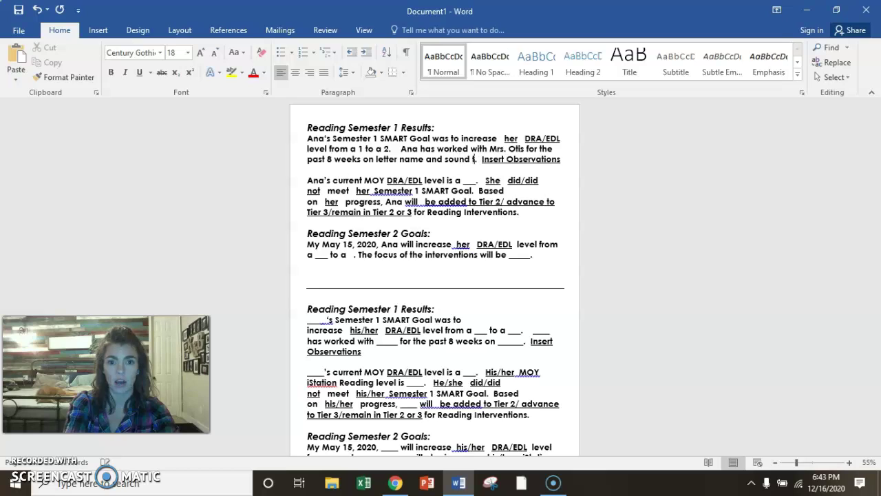
pyautogui.write('.')
# Delete the "Insert Observations" placeholder from the student's Reading Semester 1 Results
pyautogui.click(361, 171)
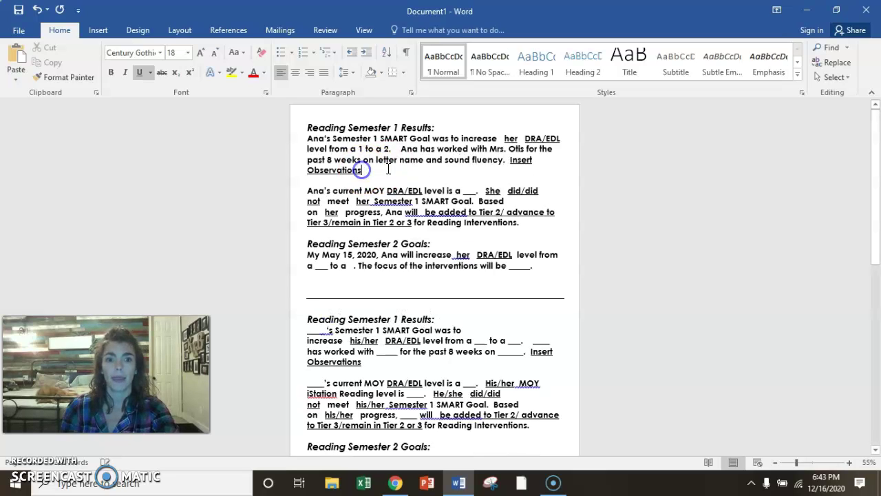
pyautogui.press('BackSpace')
pyautogui.press('BackSpace')
pyautogui.press('BackSpace')
pyautogui.press('BackSpace')
pyautogui.press('BackSpace')
pyautogui.press('BackSpace')
pyautogui.press('BackSpace')
pyautogui.press('BackSpace')
pyautogui.press('BackSpace')
pyautogui.press('BackSpace')
pyautogui.press('BackSpace')
pyautogui.press('BackSpace')
pyautogui.press('BackSpace')
pyautogui.press('BackSpace')
pyautogui.press('BackSpace')
pyautogui.press('BackSpace')
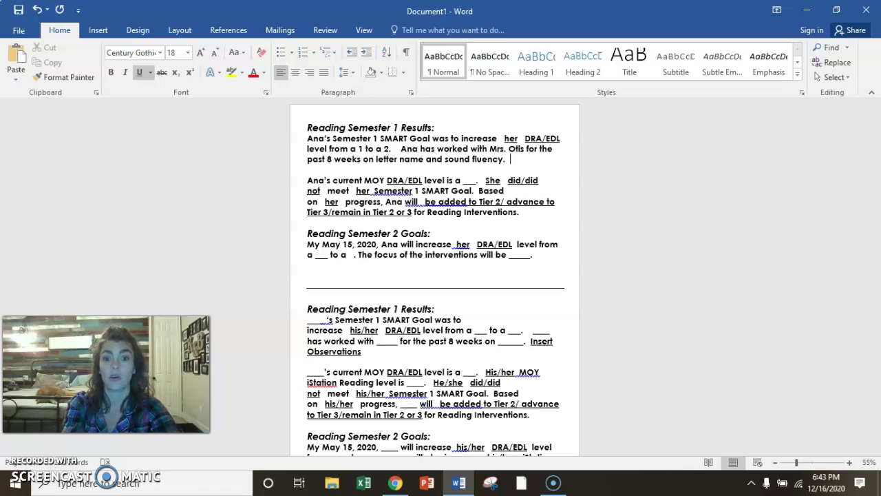
# Begin the observations by stating that the student has been using letter sound flash cards to work with the teacher one on one
pyautogui.write('Ana is')
pyautogui.press('BackSpace')
pyautogui.press('BackSpace')
pyautogui.press('BackSpace')
pyautogui.press('BackSpace')
pyautogui.press('BackSpace')
pyautogui.press('BackSpace')
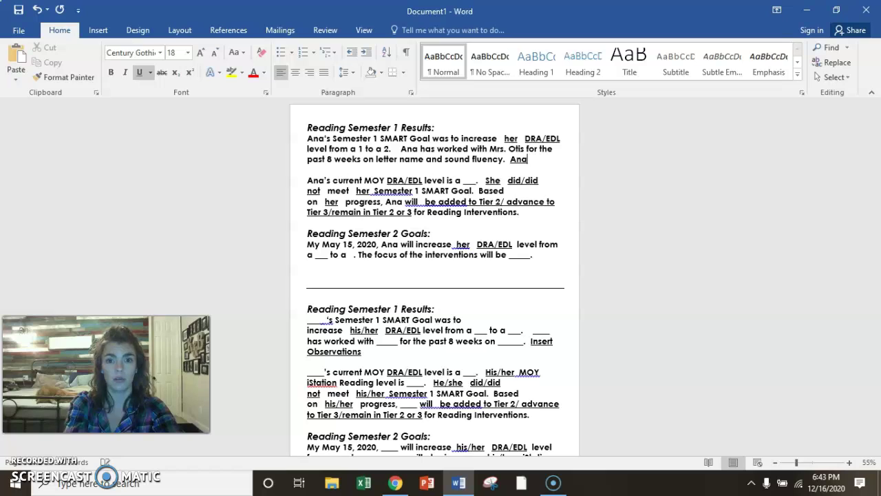
pyautogui.write('Ana has ')
pyautogui.write('been using l')
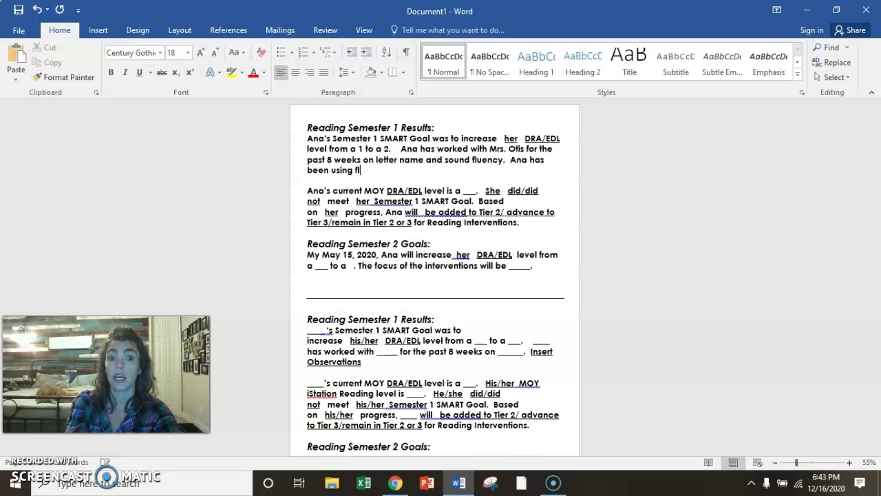
pyautogui.write('etter sound flash ')
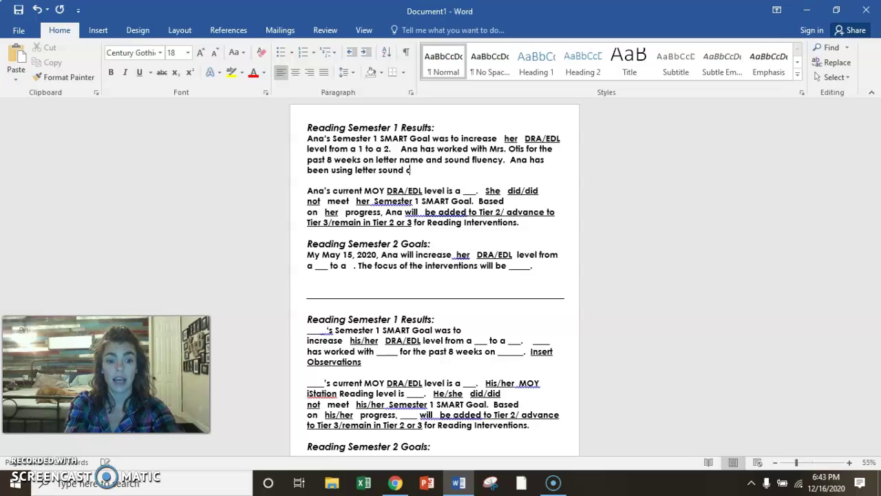
pyautogui.write('cards')
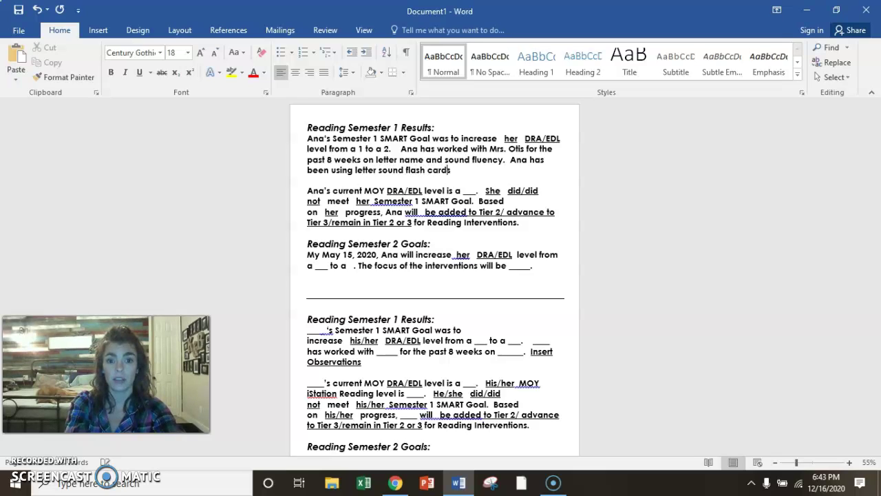
pyautogui.write(' to work with t')
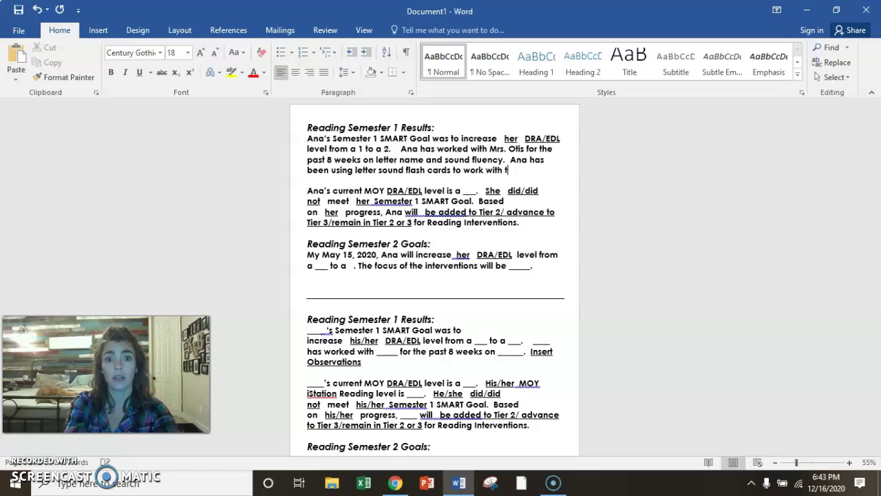
pyautogui.write('he teacher one one')
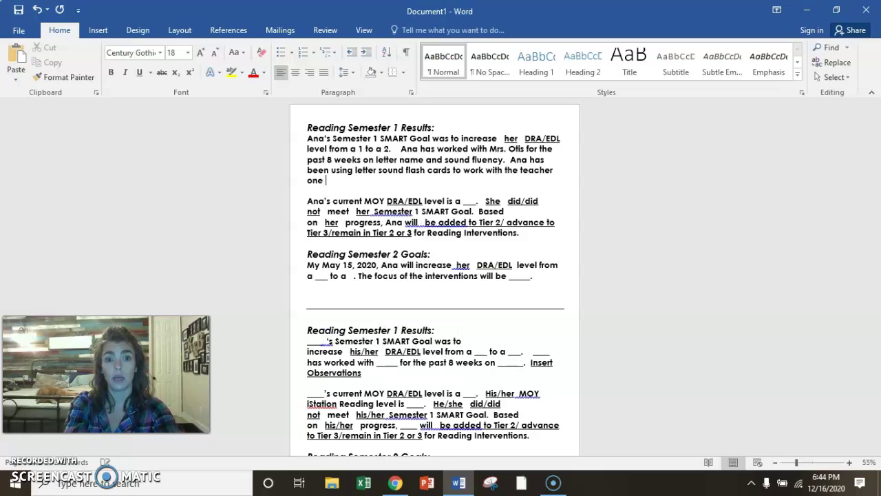
pyautogui.press('BackSpace')
pyautogui.press('BackSpace')
pyautogui.press('BackSpace')
pyautogui.press('BackSpace')
pyautogui.write('on one ')
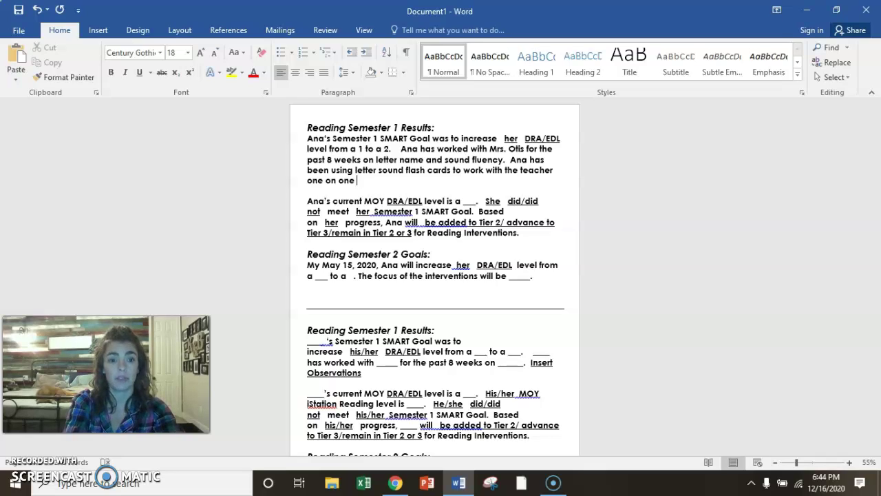
# Complete the flash card sentence with "3 days a week for 10 minutes each day" and begin another sentence with the student's name
pyautogui.write('3 days a we')
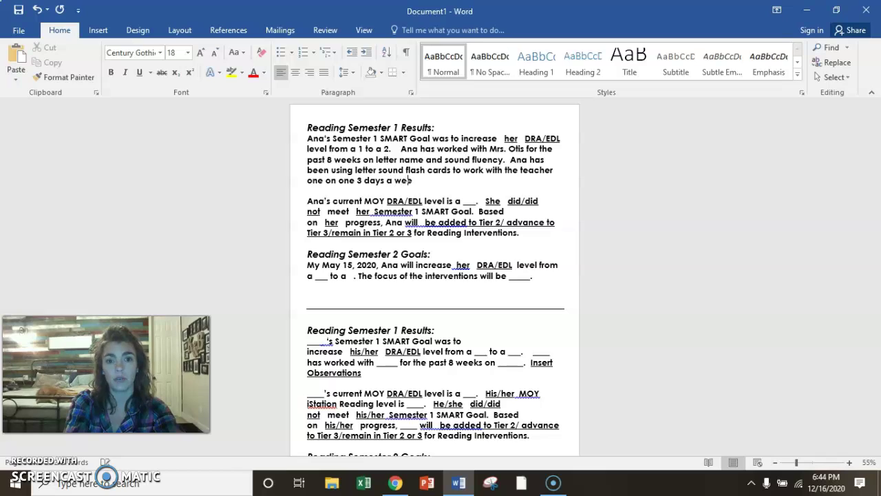
pyautogui.write('ek for 10 minutes each td')
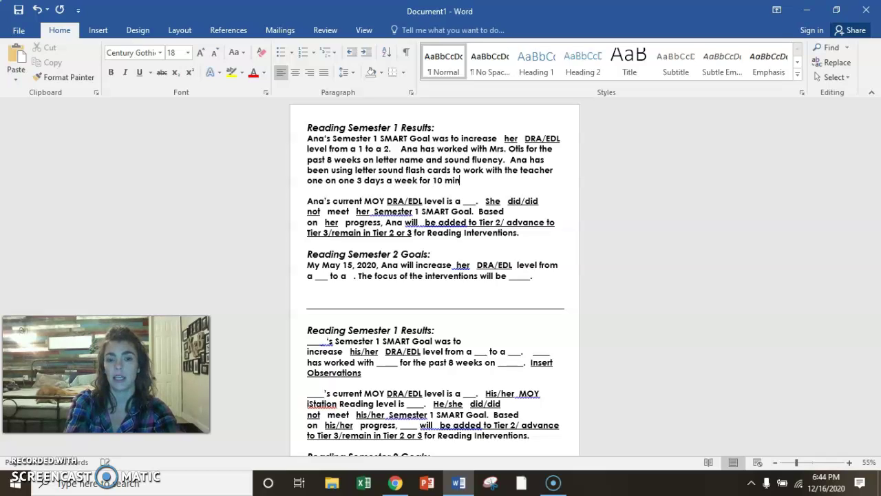
pyautogui.press('BackSpace')
pyautogui.press('BackSpace')
pyautogui.write('da')
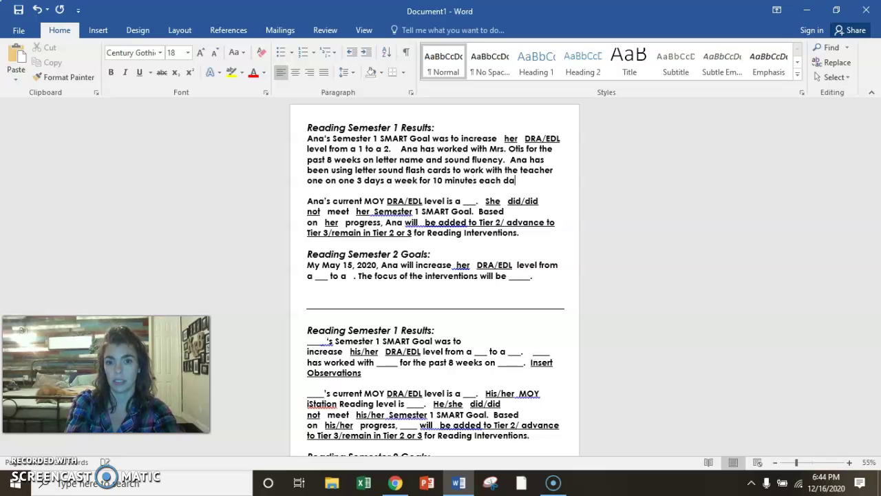
pyautogui.write('y. And')
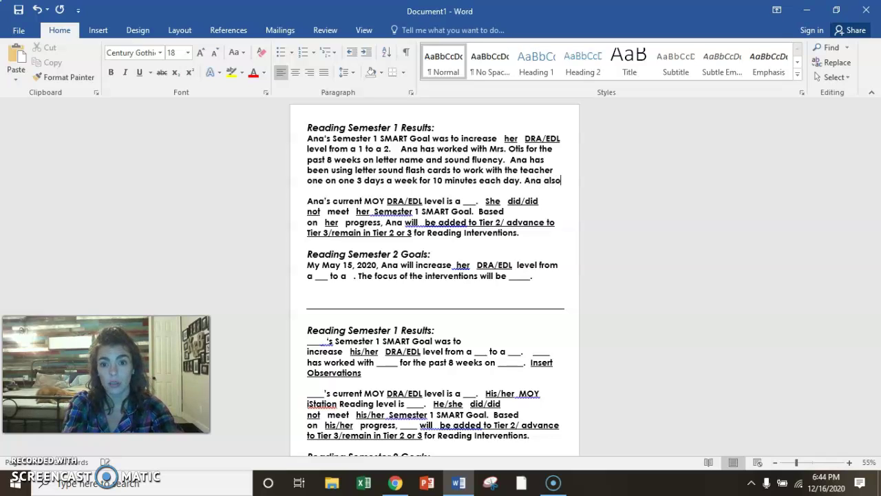
# Write that the student "also completes high frequency word and letter inventory activity videos twice a week for phonics."
pyautogui.write(' also ')
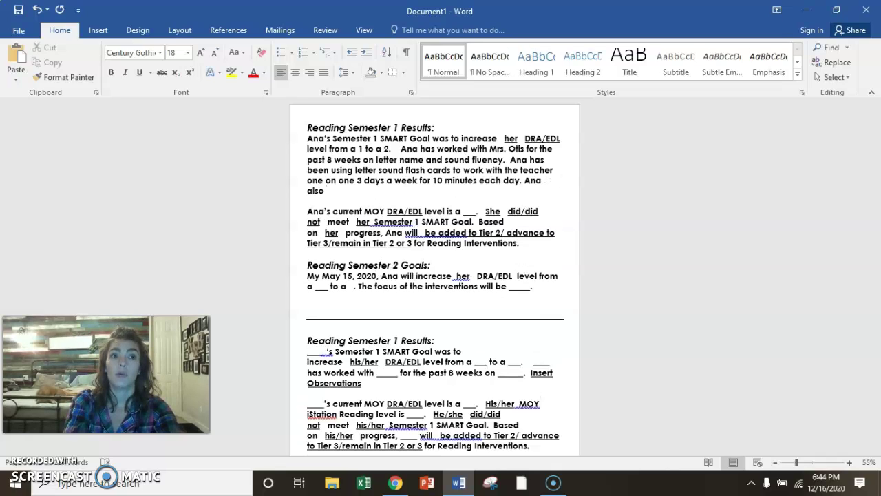
pyautogui.write('wat')
pyautogui.press('BackSpace')
pyautogui.press('BackSpace')
pyautogui.press('BackSpace')
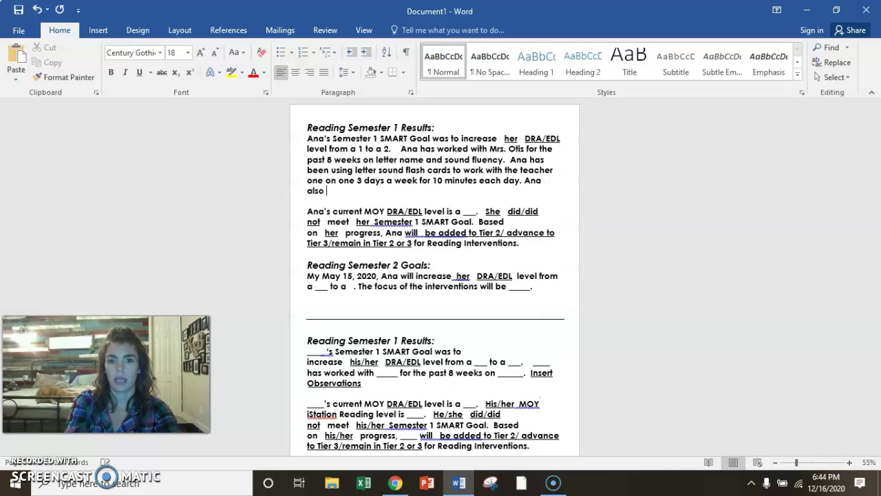
pyautogui.write('compelte')
pyautogui.press('BackSpace')
pyautogui.press('BackSpace')
pyautogui.press('BackSpace')
pyautogui.press('BackSpace')
pyautogui.write('letes')
pyautogui.press('BackSpace')
pyautogui.press('BackSpace')
pyautogui.write('tes')
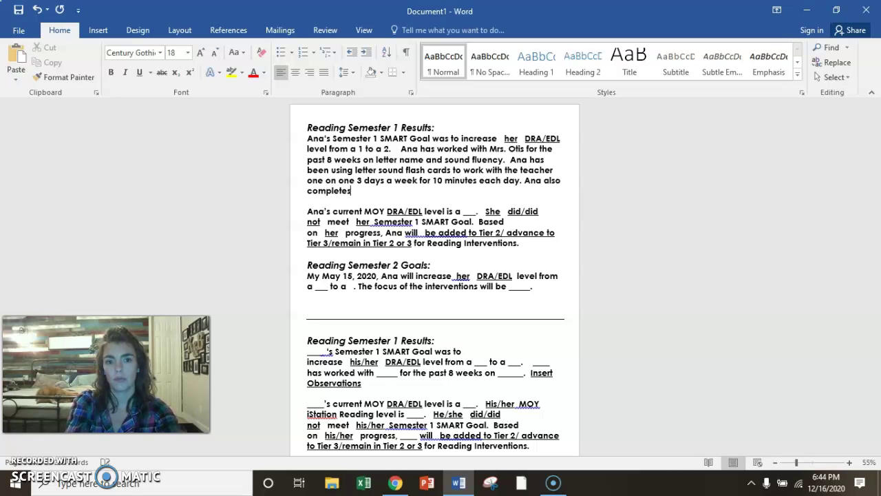
pyautogui.write(' high frequency word')
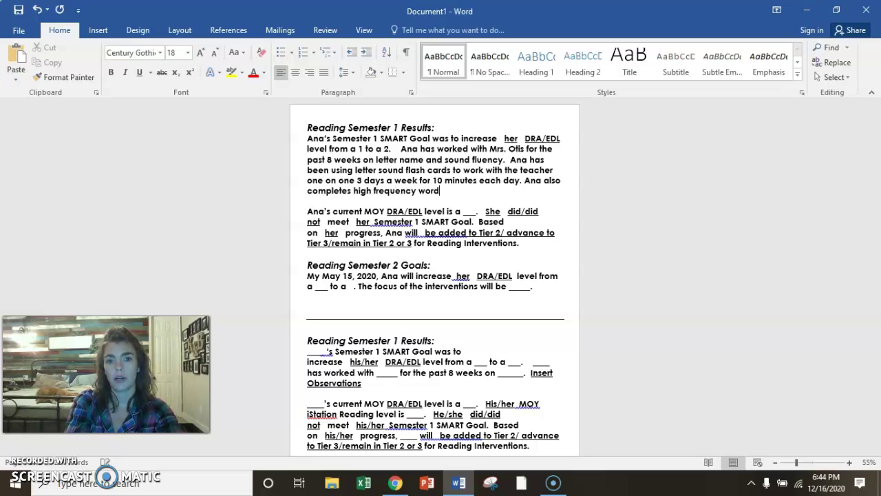
pyautogui.write(' and let')
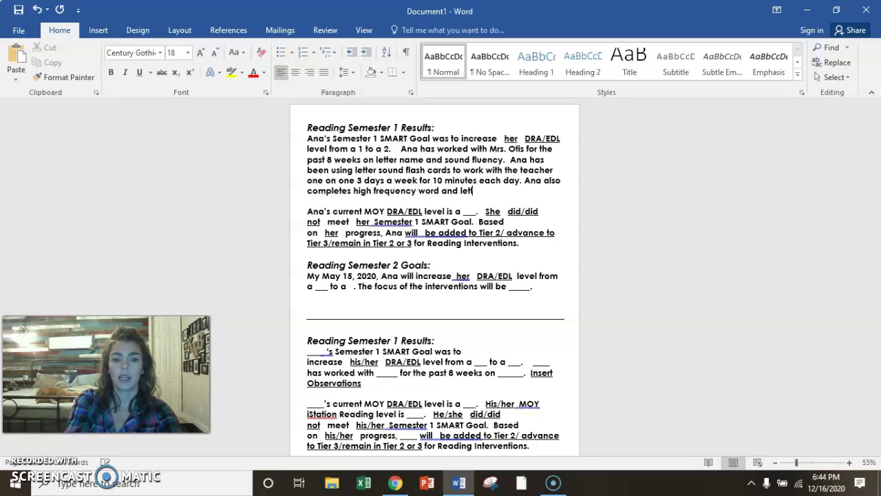
pyautogui.write('ter inventory ac')
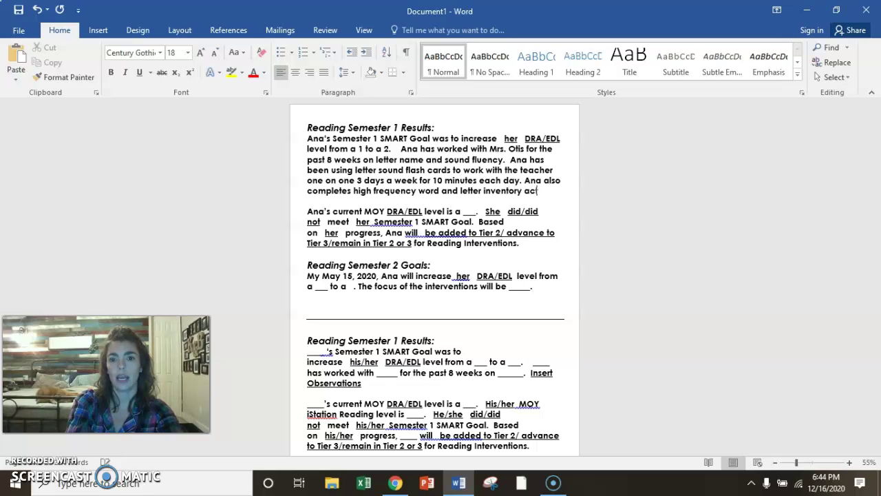
pyautogui.write('tivity videos tw')
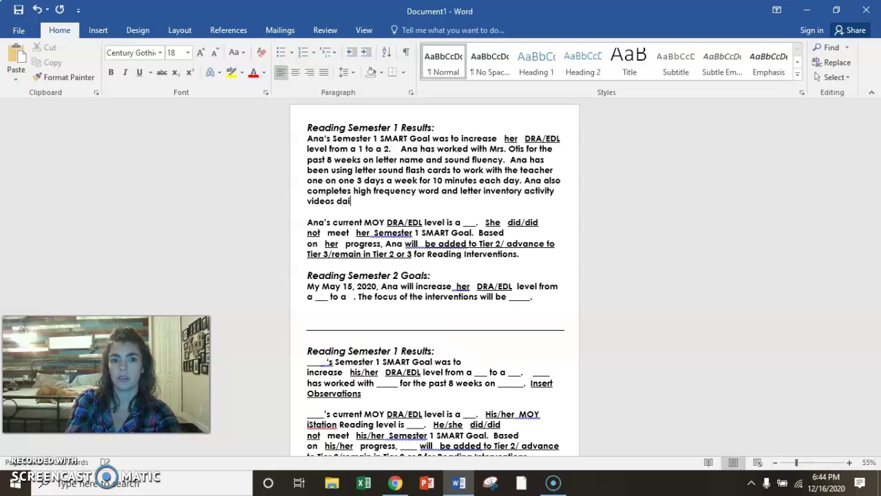
pyautogui.write('ice a')
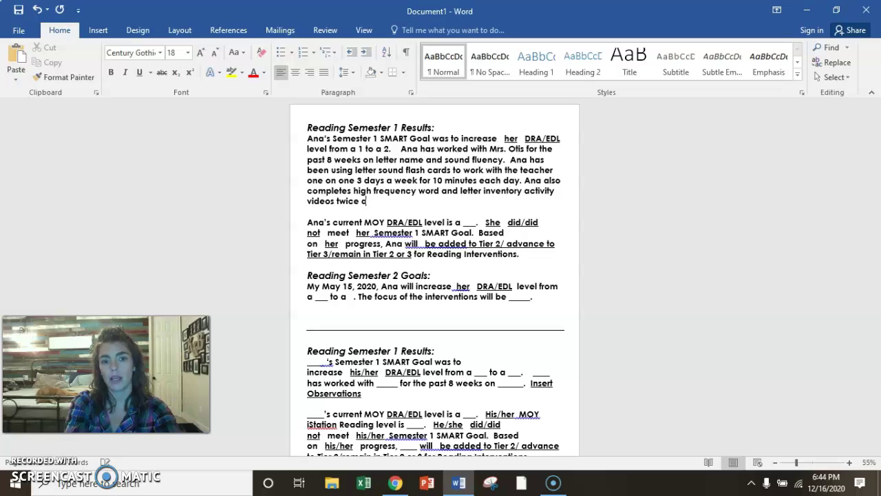
pyautogui.write(' week for phonics')
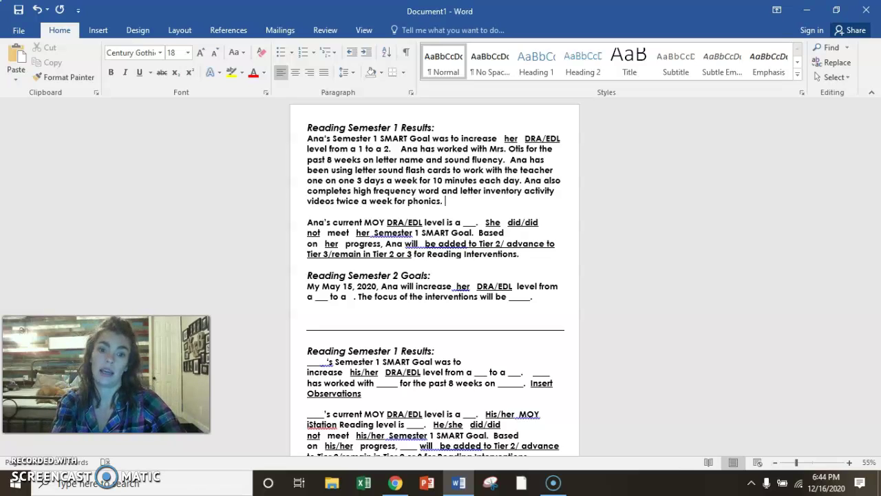
pyautogui.write('. ')
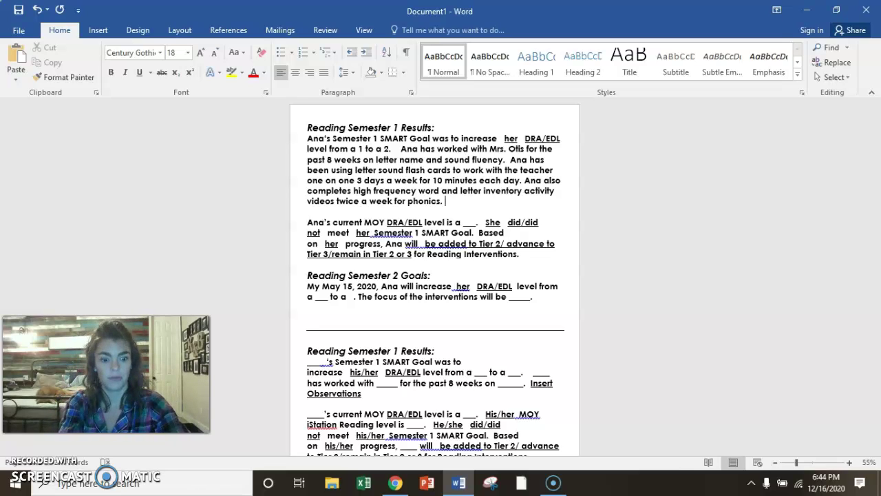
# Add an observation sentence that the student works on Istation reading 5 days a week for 15 minutes each day
pyautogui.write('Ana works on Istation rea')
pyautogui.press('BackSpace')
pyautogui.press('BackSpace')
pyautogui.write('eading ')
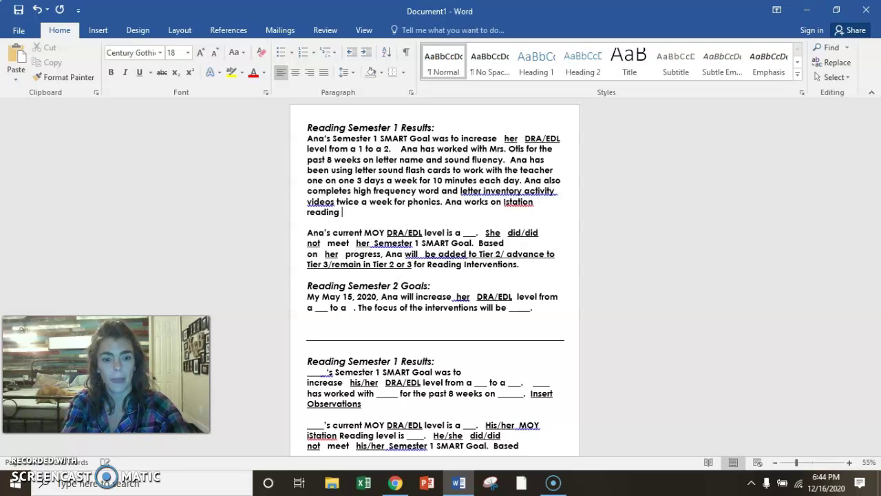
pyautogui.write('5 days a week ')
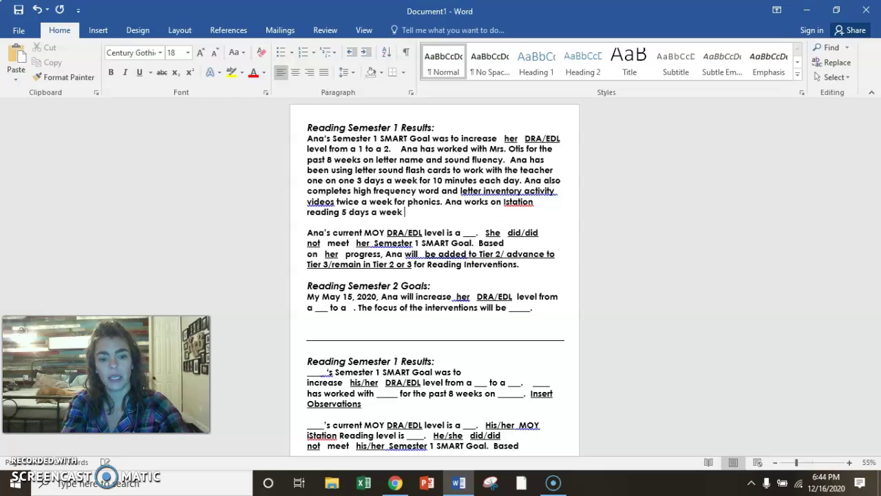
pyautogui.write('for 15 minutes eachday')
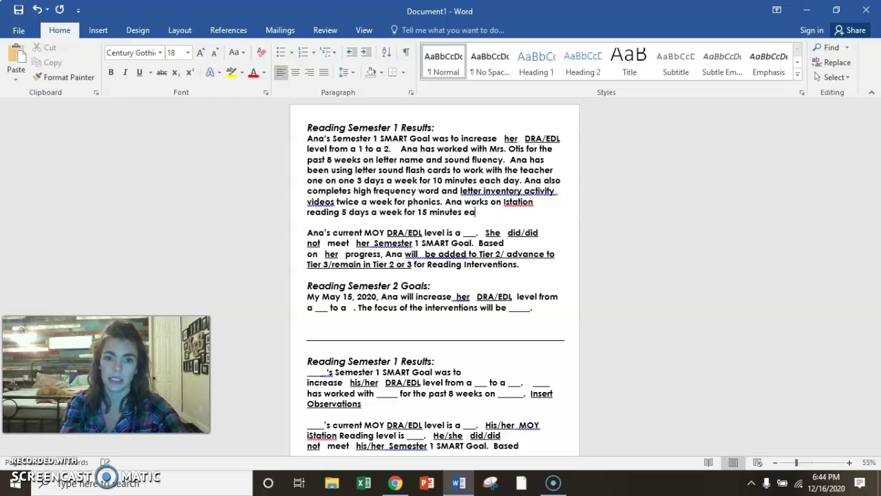
pyautogui.press('BackSpace')
pyautogui.press('BackSpace')
pyautogui.press('BackSpace')
pyautogui.write('day.')
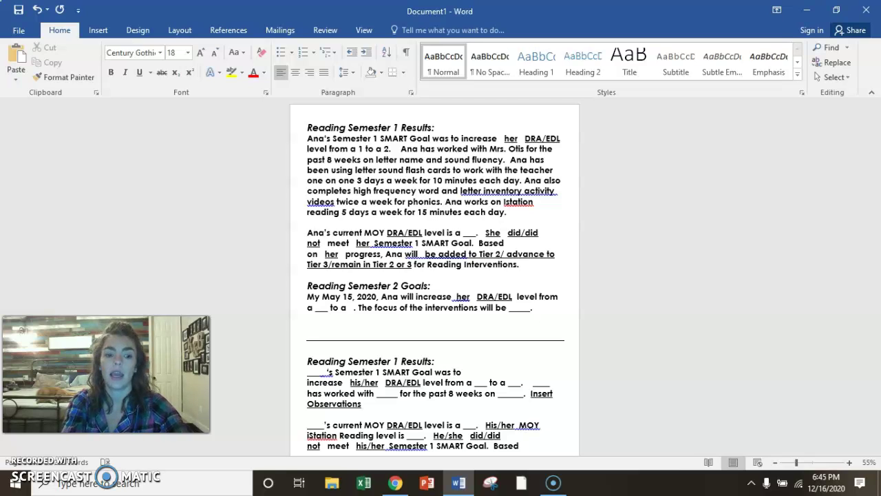
# Write that the student "struggles to recall the letter names she has mastered two days before." and begin the following observation sentence
pyautogui.write('ruggles to recall the latter na')
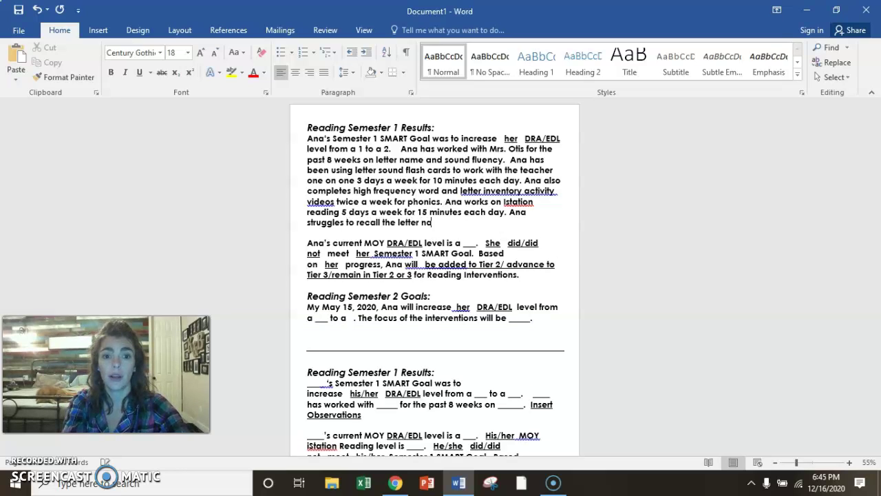
pyautogui.write('mes she has mastere')
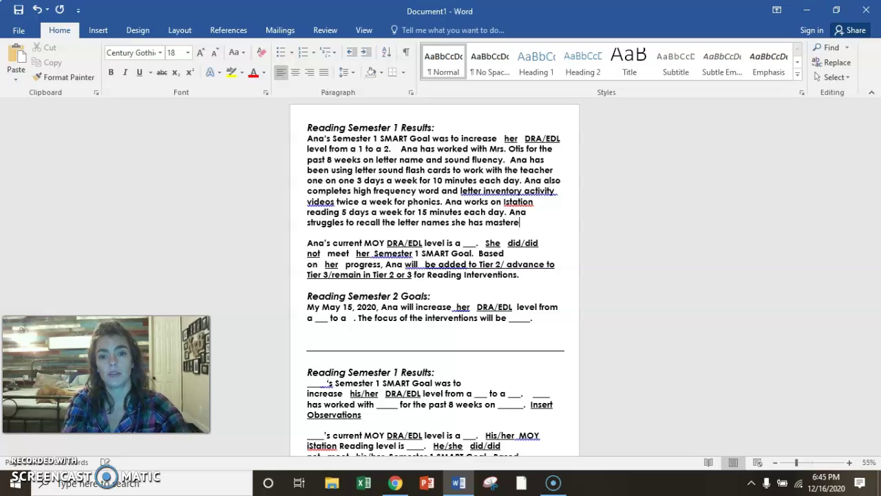
pyautogui.write('d two ')
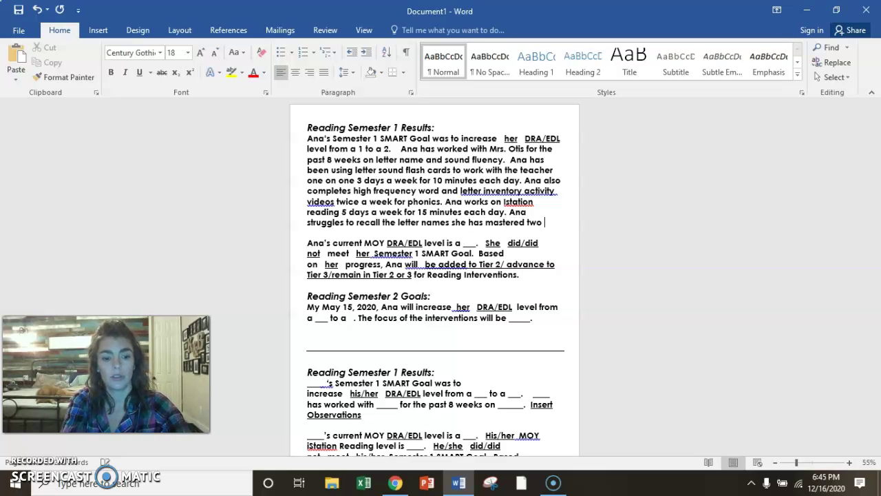
pyautogui.write('days bef')
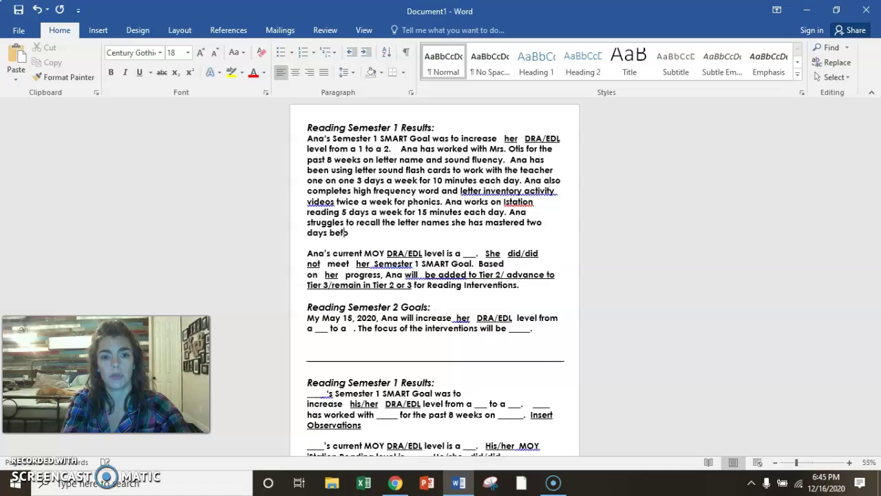
pyautogui.write('ore. She ha')
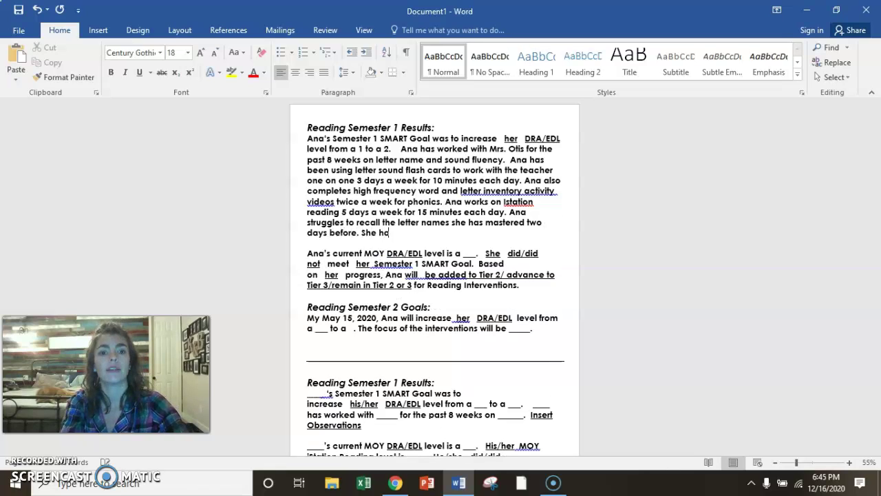
# State in the observations that she has "10 consistent letters she names with 100% accuracy"
pyautogui.write('s 10 consistent l')
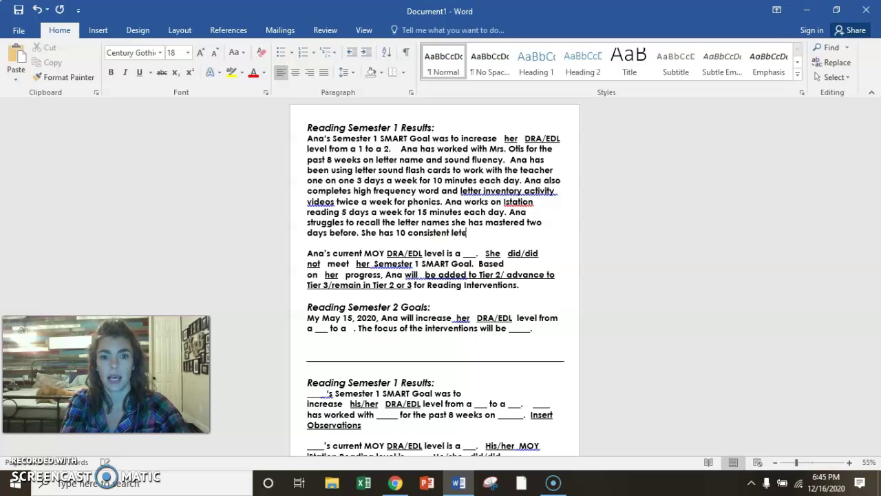
pyautogui.write('etters she ')
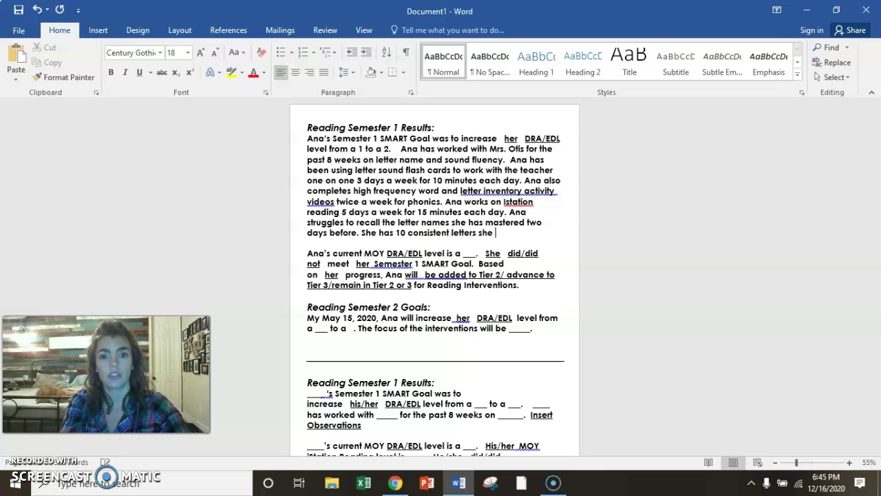
pyautogui.write('names with 100% accuracy')
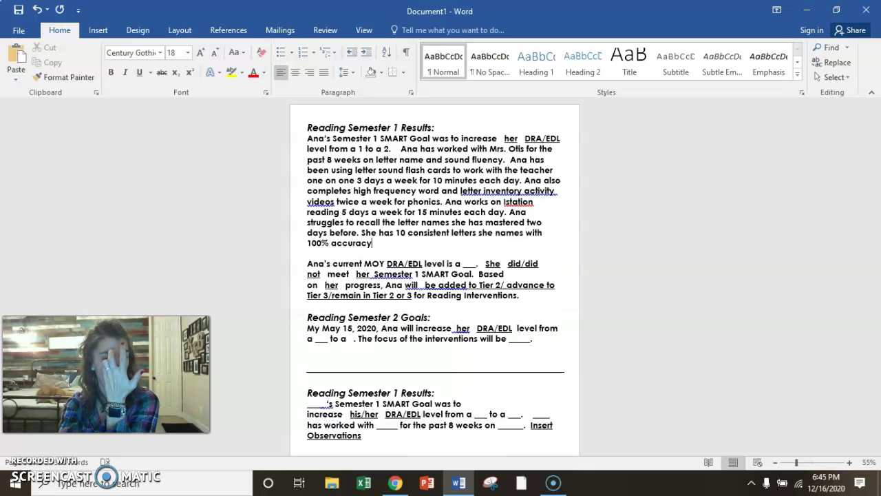
pyautogui.write(' b')
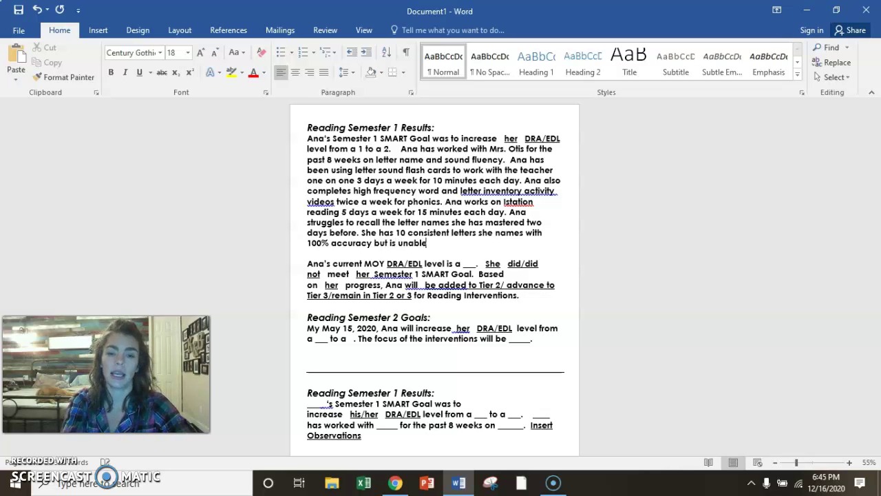
# Continue the accuracy sentence with "but has been unable to master any additional letters"
pyautogui.write('ut is una')
pyautogui.press('BackSpace')
pyautogui.press('BackSpace')
pyautogui.press('BackSpace')
pyautogui.press('BackSpace')
pyautogui.press('BackSpace')
pyautogui.press('BackSpace')
pyautogui.press('BackSpace')
pyautogui.write('ha')
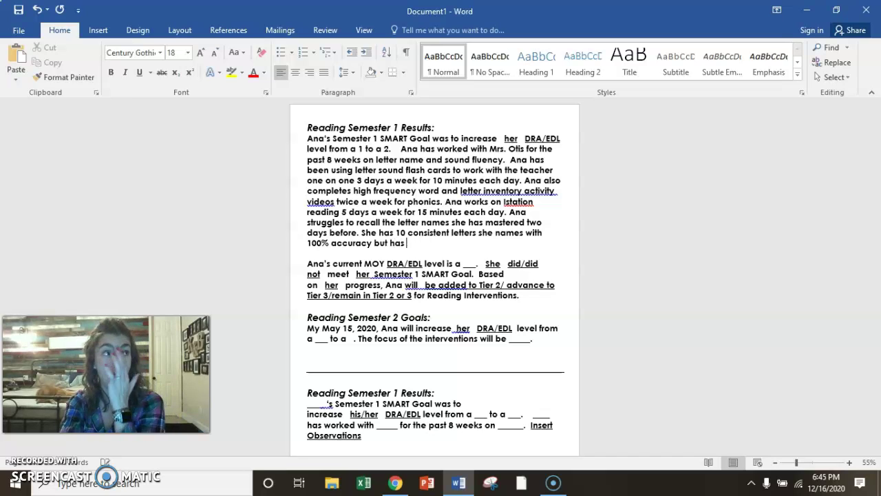
pyautogui.write('s been unable to maste')
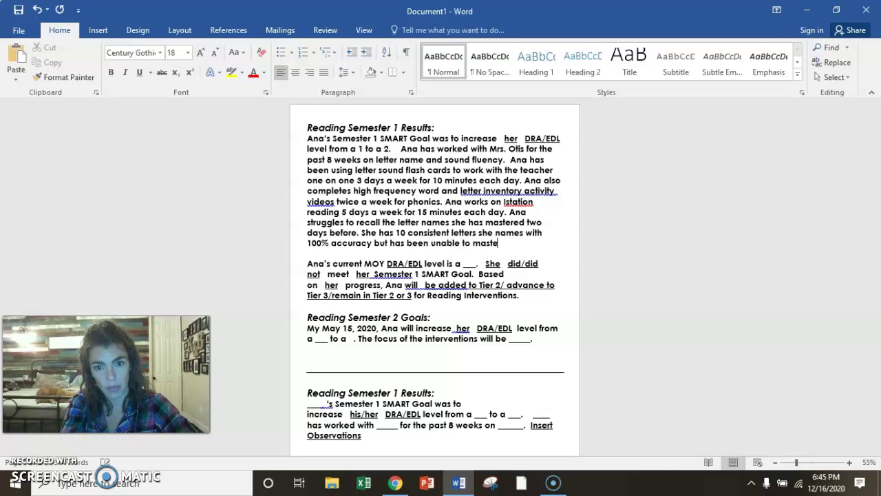
pyautogui.write('r any additional l')
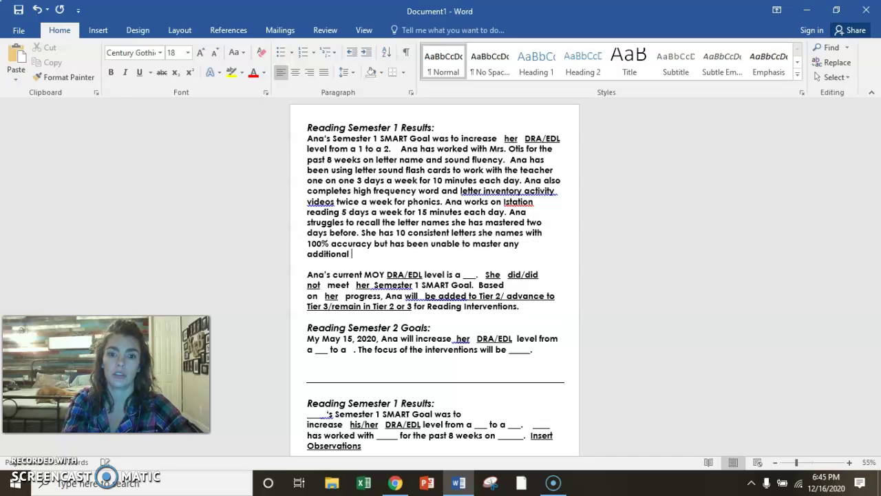
pyautogui.write('ettersin')
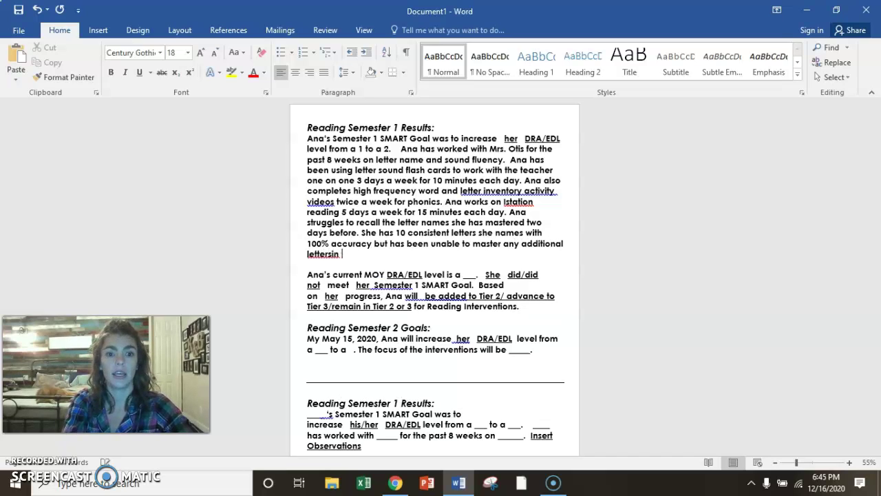
pyautogui.press('BackSpace')
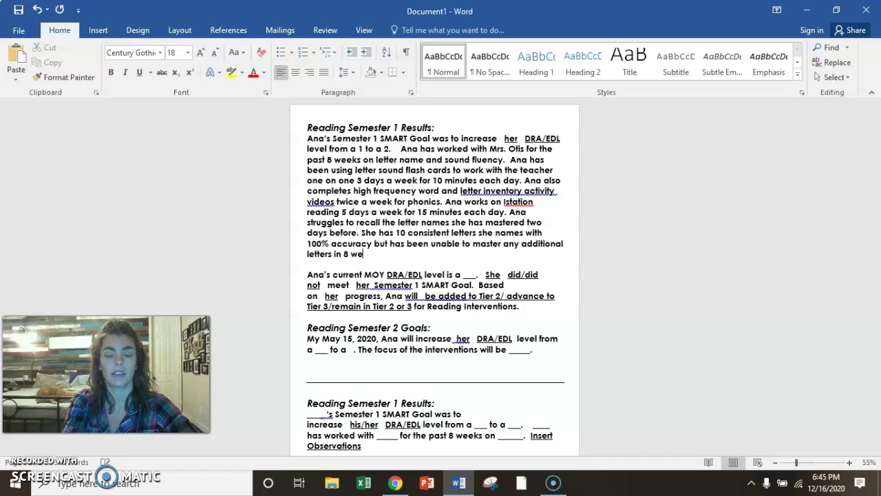
# End the sentence with "in 8 weeks." and add that the student "always looks to the teacher for help when challenged with an unknown letter."
pyautogui.write('in 8 weeks. Ana always ')
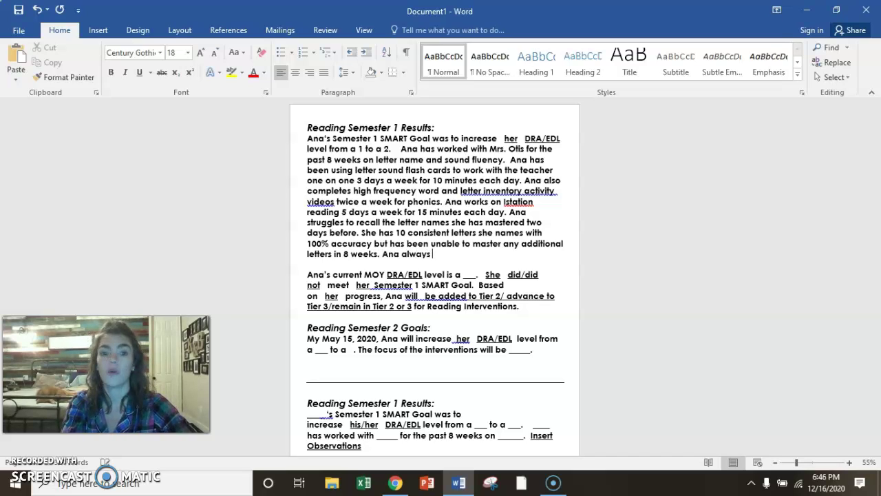
pyautogui.write('looks to the teacher for help')
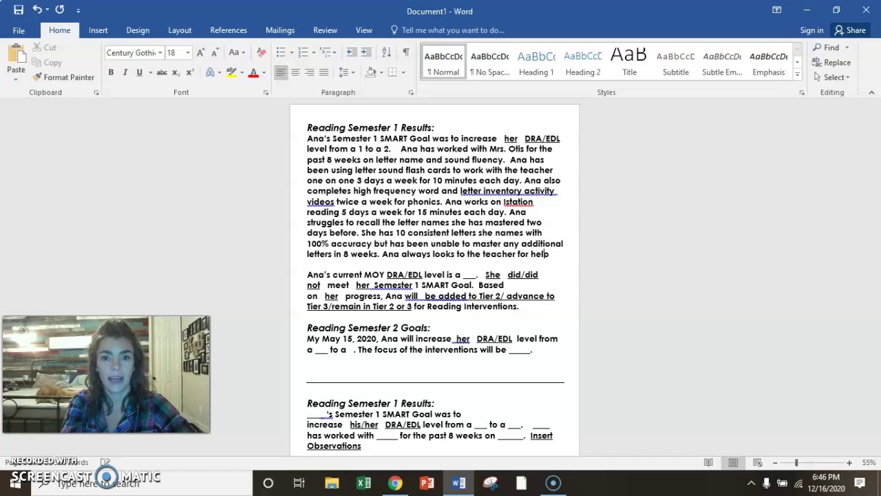
pyautogui.write(' when')
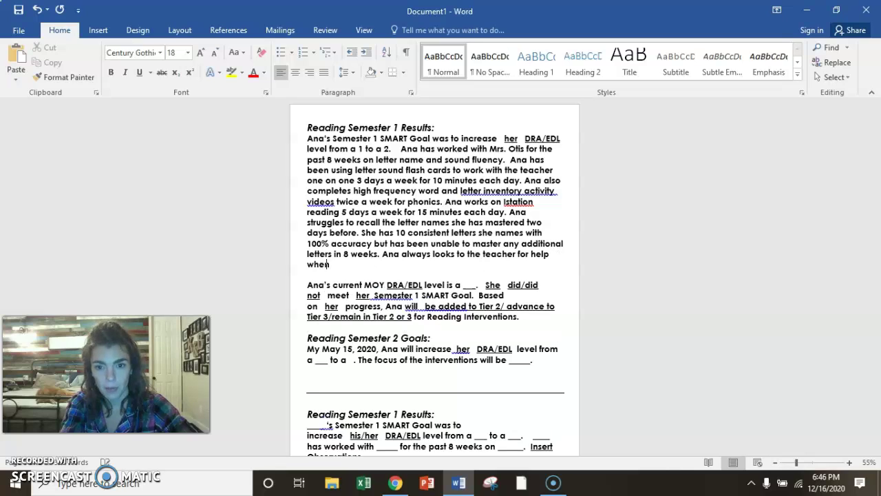
pyautogui.write(' challenged with an unknown letter.')
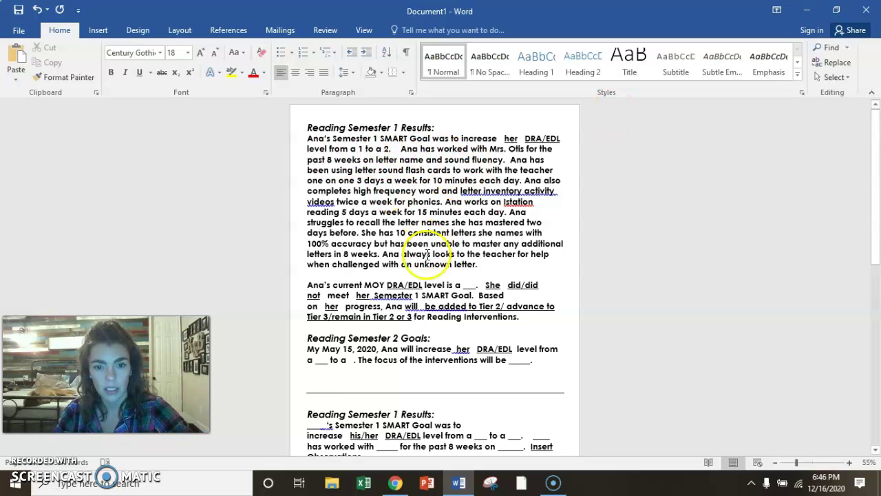
# Replace the blank for the student's current MOY DRA/EDL level with 1
pyautogui.scroll(-1, 440, 248)
pyautogui.click(395, 269)
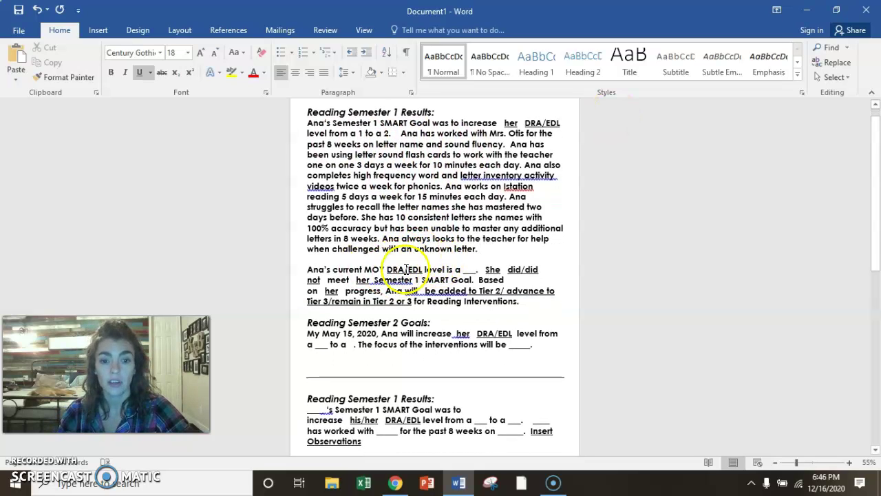
pyautogui.click(470, 270)
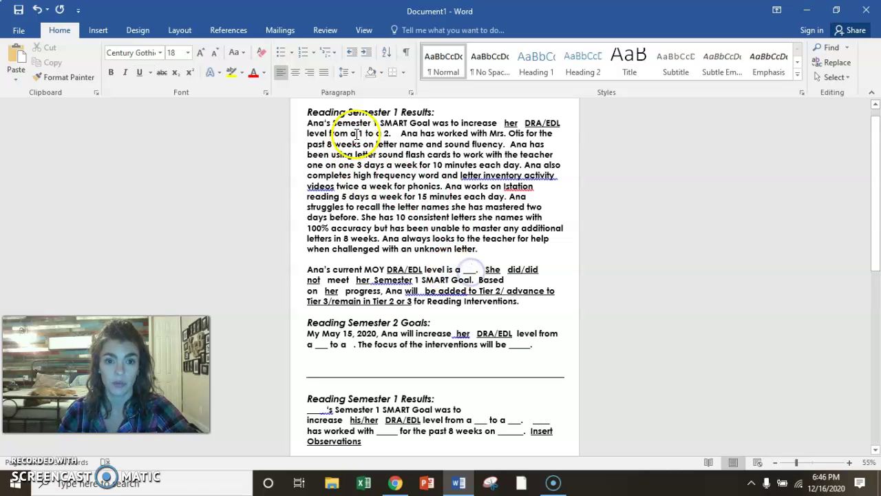
pyautogui.click(385, 134)
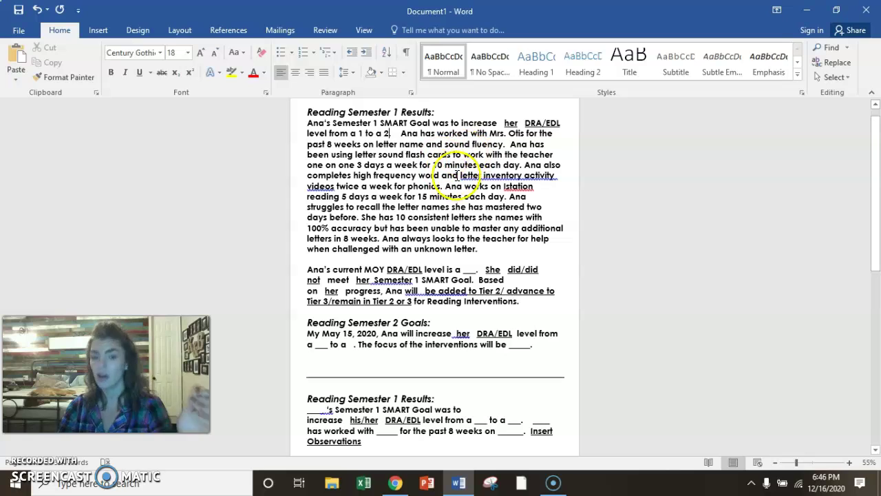
pyautogui.doubleClick(472, 269)
pyautogui.press('BackSpace')
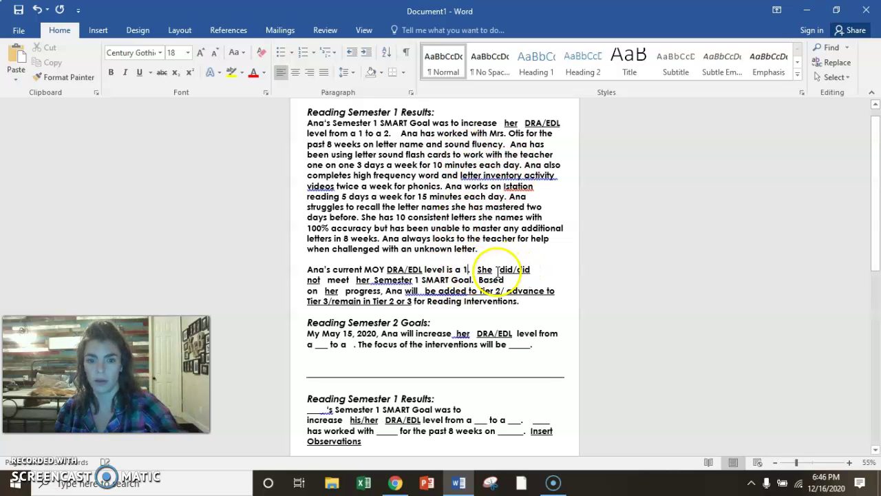
pyautogui.hotkey('ctrl', 'u')
pyautogui.write('1')
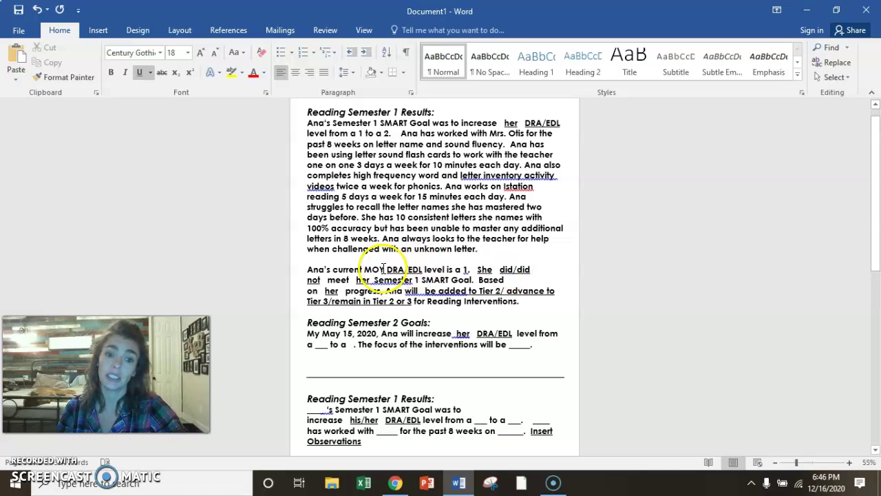
# Reduce the "did/did not" choice to "did not" in the sentence about meeting her Semester 1 SMART Goal
pyautogui.click(321, 280)
pyautogui.moveTo(321, 280); pyautogui.dragTo(455, 269)
pyautogui.click(475, 268)
pyautogui.press('BackSpace')
pyautogui.press('BackSpace')
pyautogui.press('BackSpace')
pyautogui.press('BackSpace')
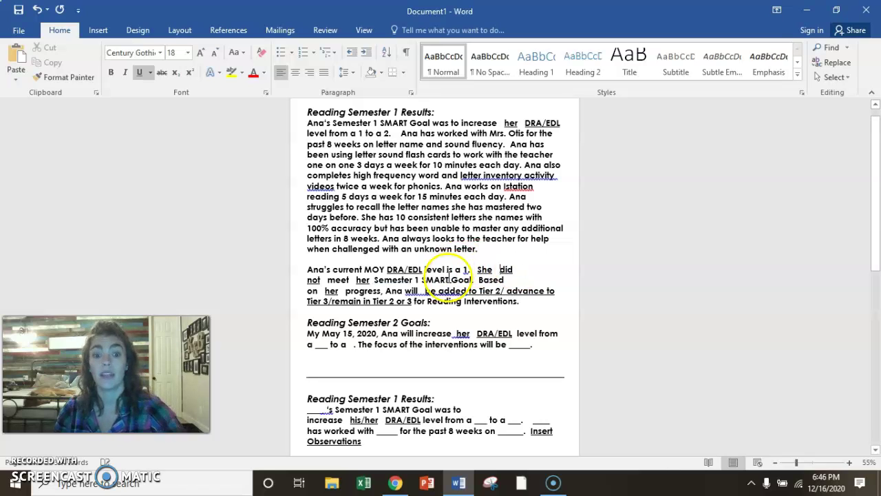
# Keep only "be added to Tier 2" from the Reading Interventions tier options by removing the advance and remain alternatives
pyautogui.click(437, 285)
pyautogui.click(479, 290)
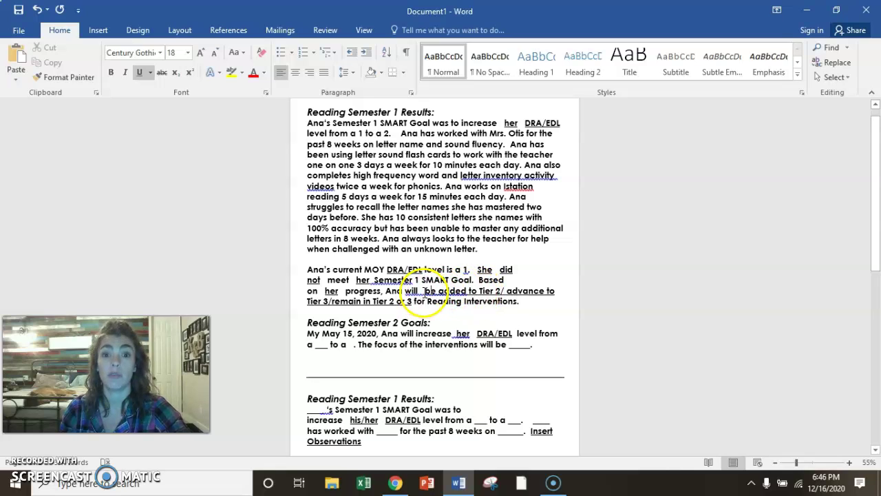
pyautogui.click(429, 291)
pyautogui.moveTo(405, 290); pyautogui.dragTo(478, 292)
pyautogui.click(474, 293)
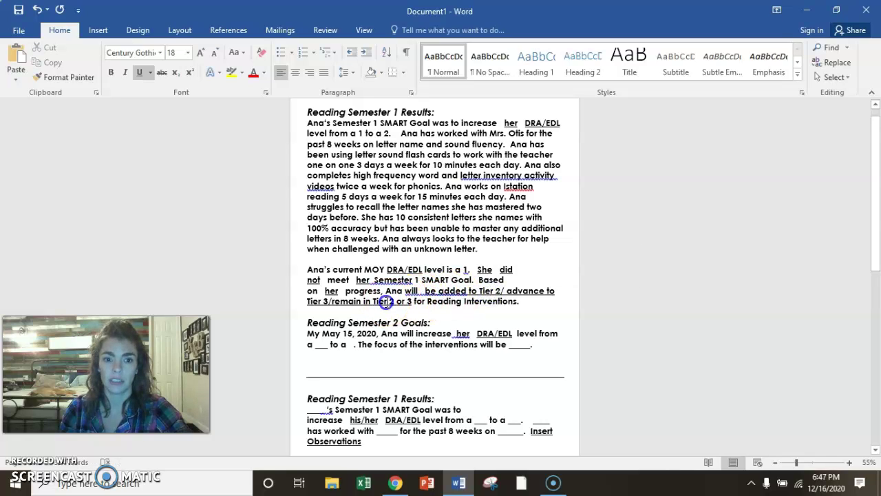
pyautogui.moveTo(411, 300); pyautogui.dragTo(498, 289)
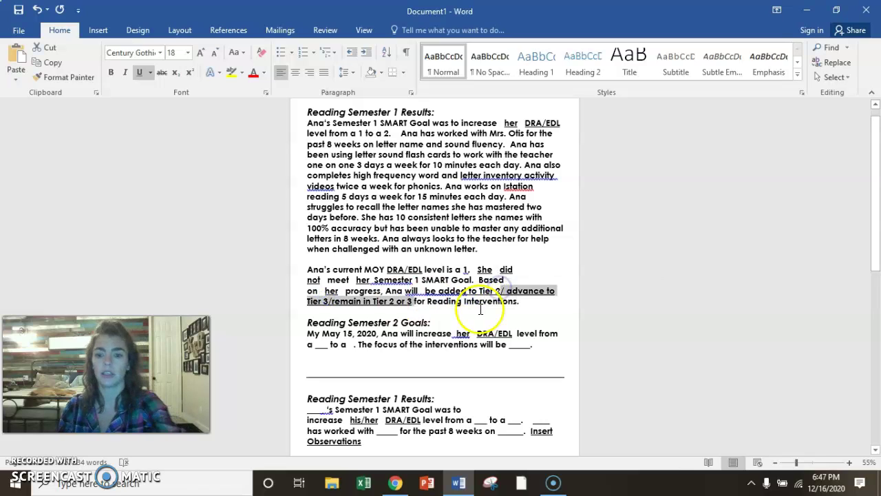
pyautogui.press('BackSpace')
pyautogui.write('2')
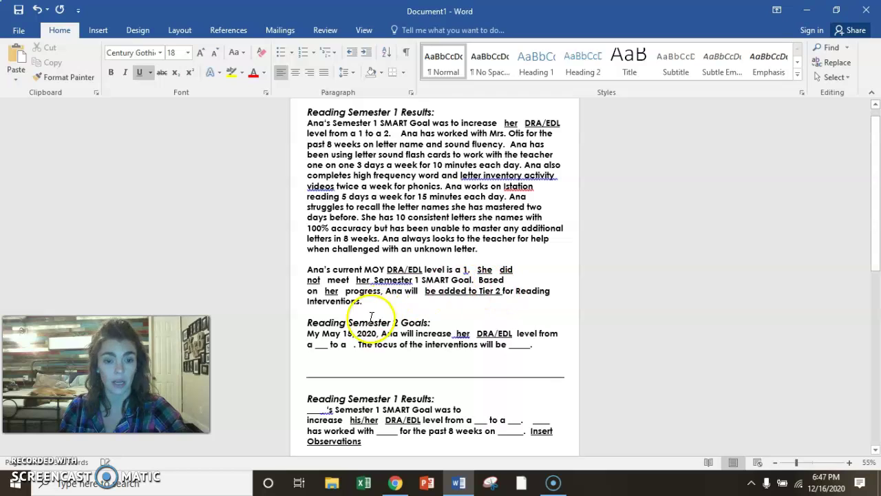
pyautogui.click(479, 302)
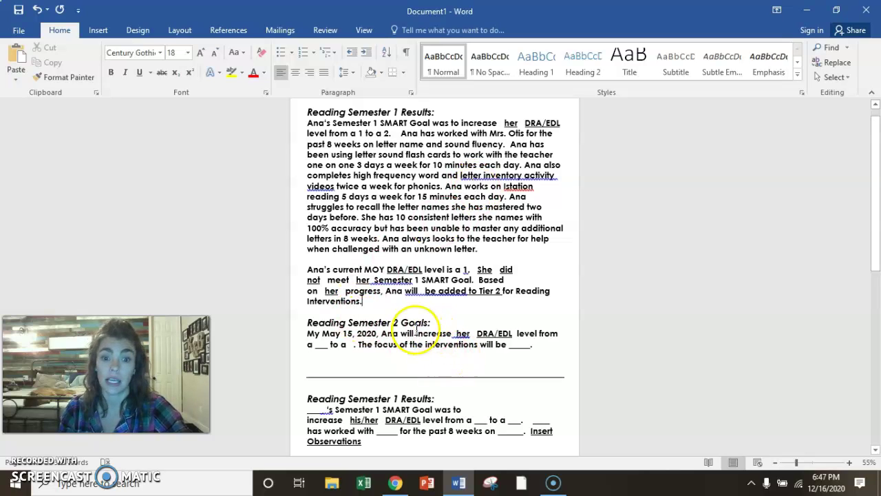
# Fill in the Semester 2 reading goal so the student's DRA/EDL level increases from a 1 to a 3
pyautogui.click(329, 345)
pyautogui.press('BackSpace')
pyautogui.press('BackSpace')
pyautogui.press('BackSpace')
pyautogui.write('1')
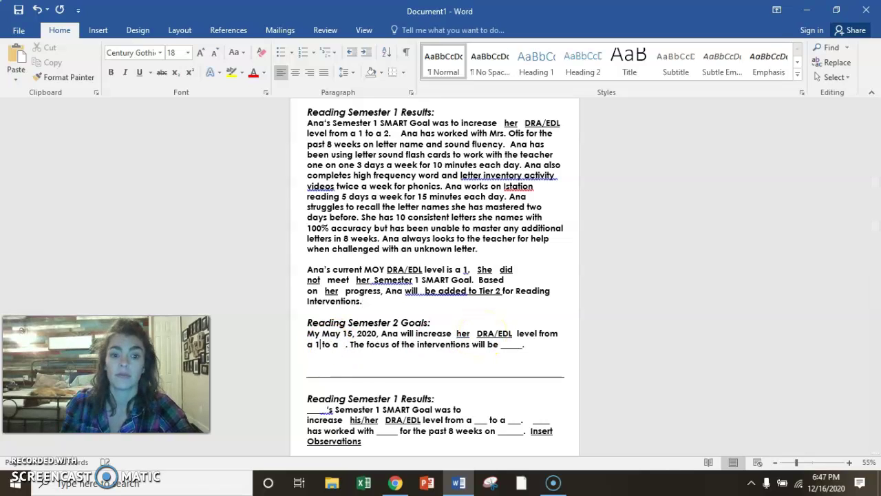
pyautogui.click(343, 335)
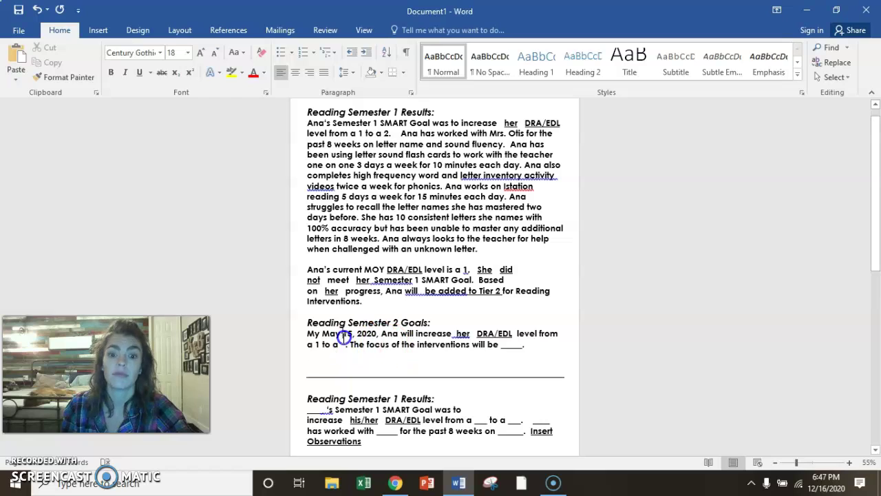
pyautogui.click(343, 343)
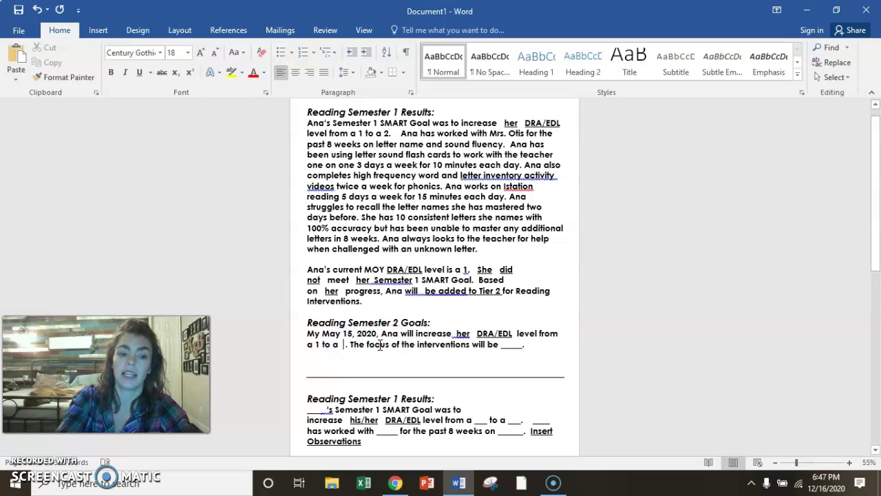
pyautogui.write('3')
# Replace the intervention focus blank in the Reading Semester 2 Goals with "letter sounds" and remove the stray space before the preceding period
pyautogui.click(406, 338)
pyautogui.click(523, 340)
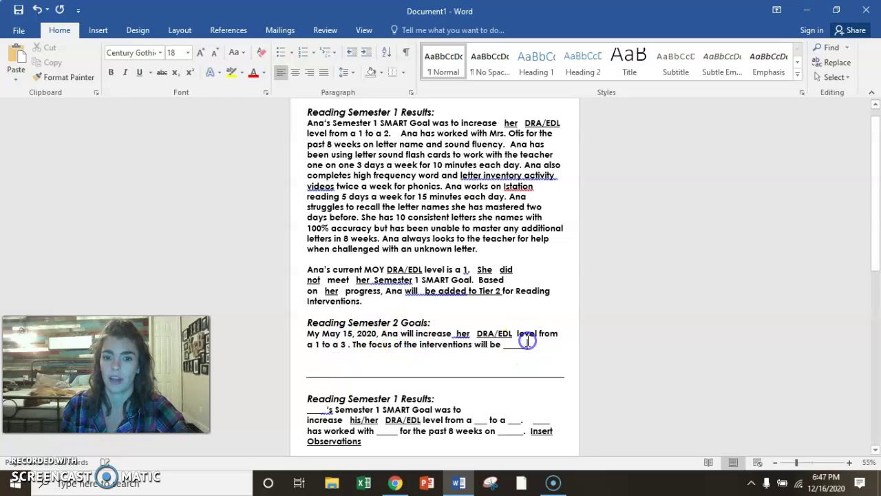
pyautogui.press('BackSpace')
pyautogui.press('BackSpace')
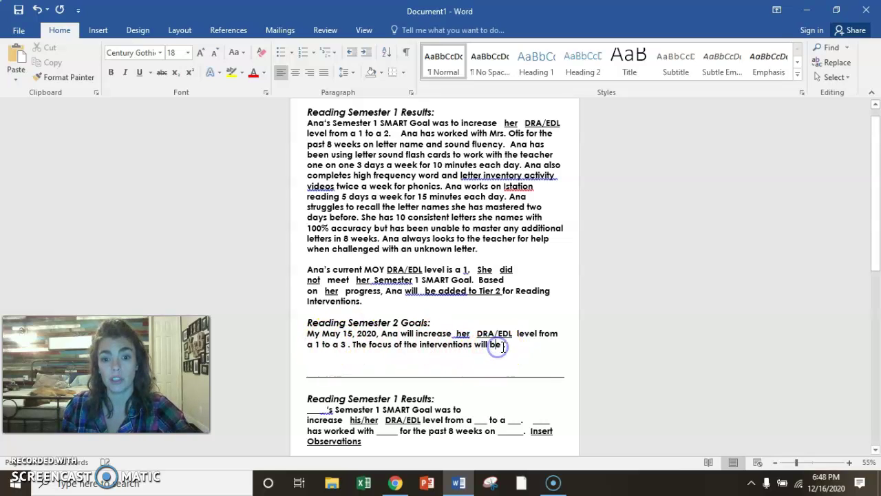
pyautogui.click(354, 344)
pyautogui.press('Delete')
pyautogui.write('t')
pyautogui.hotkey('ctrl', 'z')
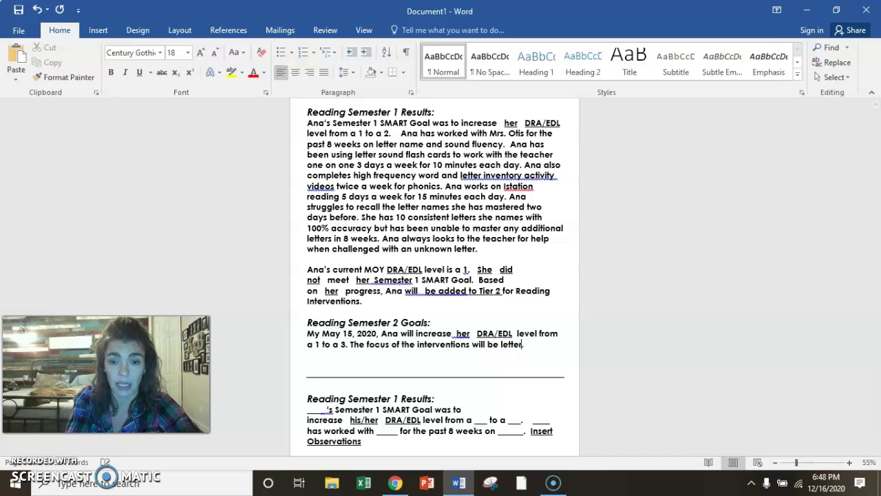
pyautogui.write('sounds.')
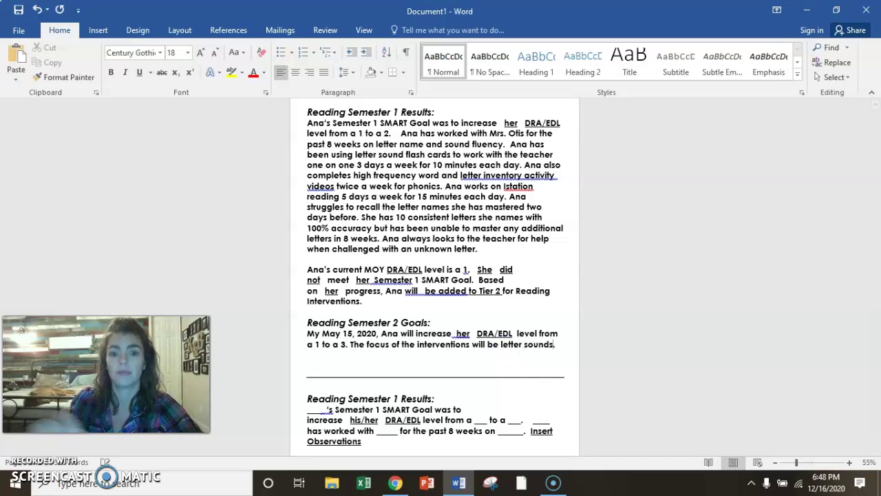
pyautogui.click(527, 354)
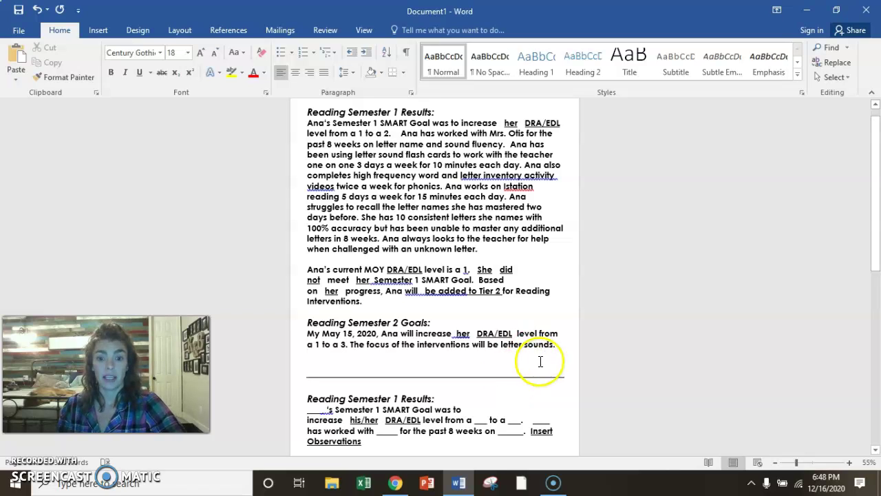
pyautogui.scroll(1, 513, 334)
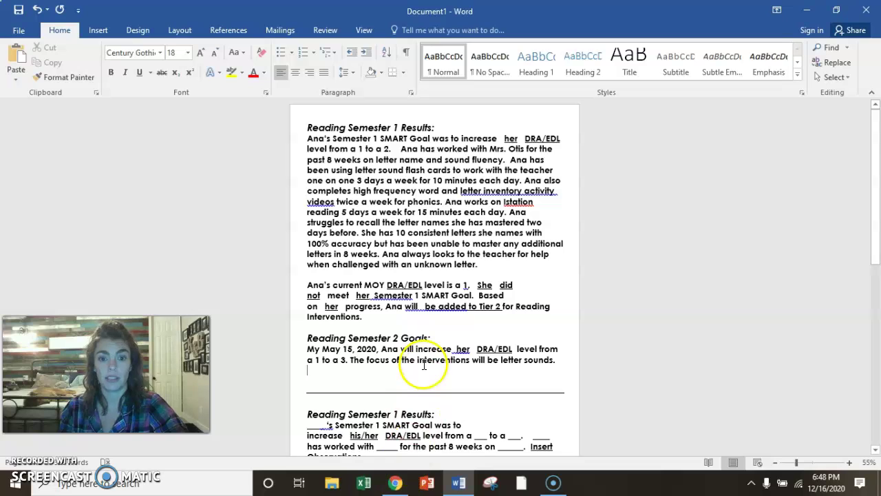
# Switch to Eduphoria Aware in Chrome, search for the student by first name, and open her forms list
pyautogui.click(398, 484)
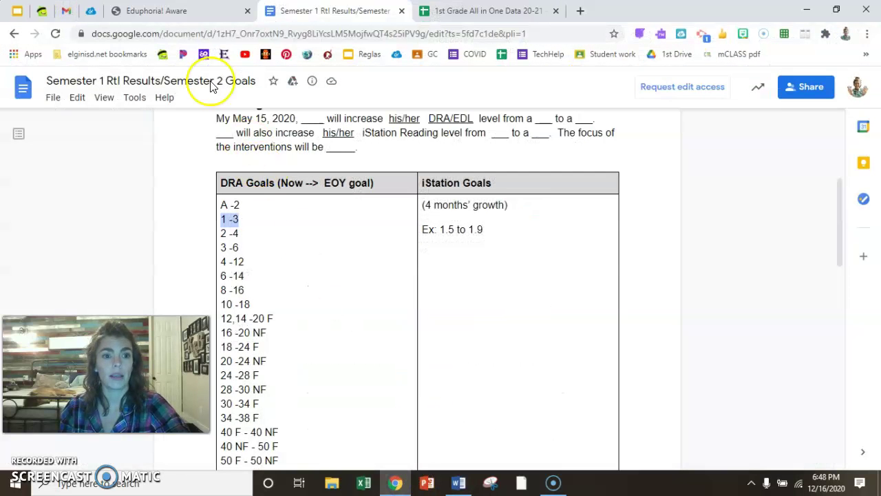
pyautogui.click(167, 12)
pyautogui.click(97, 96)
pyautogui.write('ana')
pyautogui.press('Return')
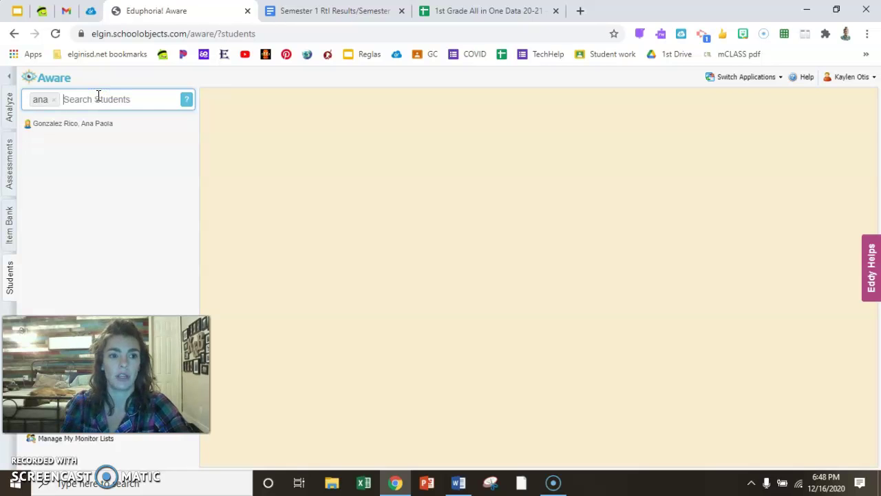
pyautogui.click(91, 129)
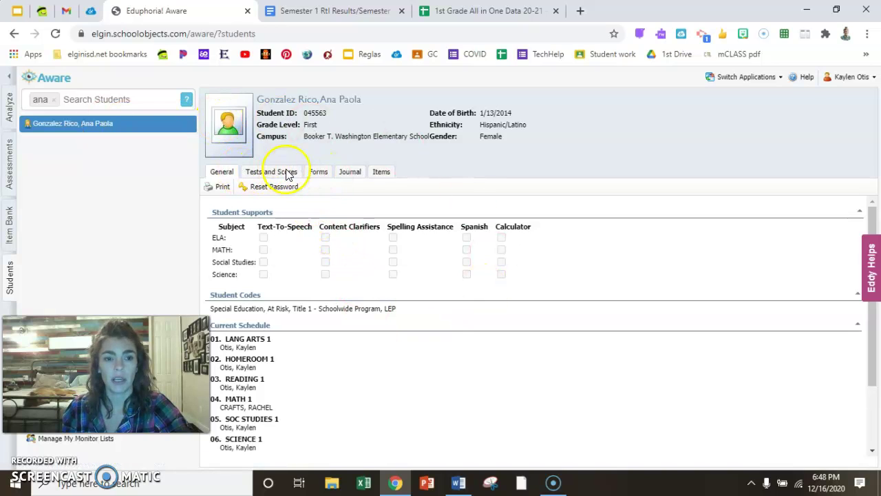
pyautogui.click(319, 174)
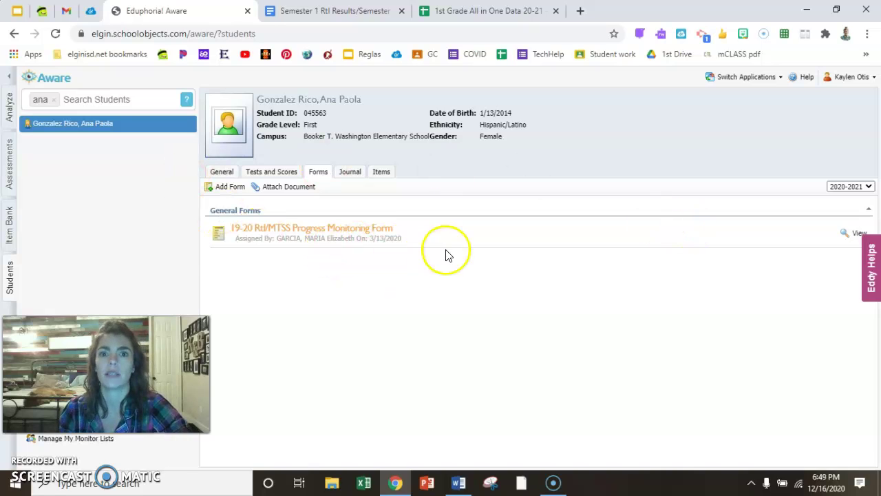
# Add the 20-21 RtI/MTSS Progress Monitoring Form from the General Forms to the student's record and open it
pyautogui.click(241, 189)
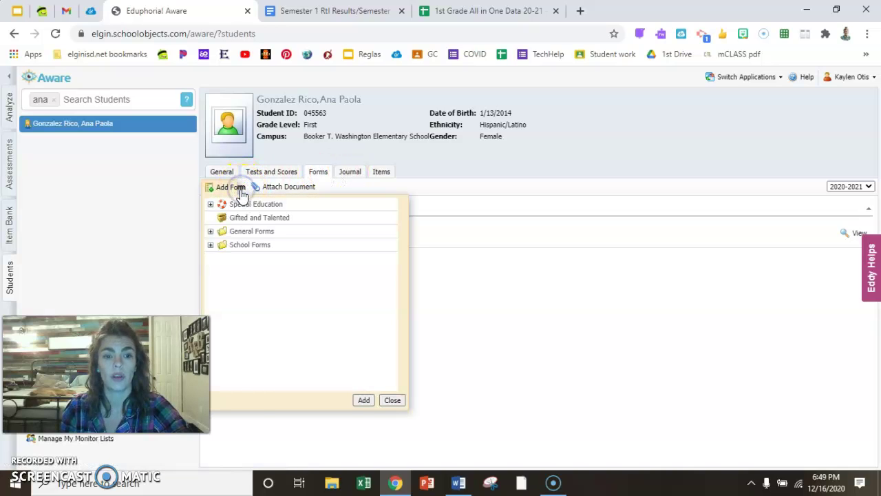
pyautogui.click(247, 233)
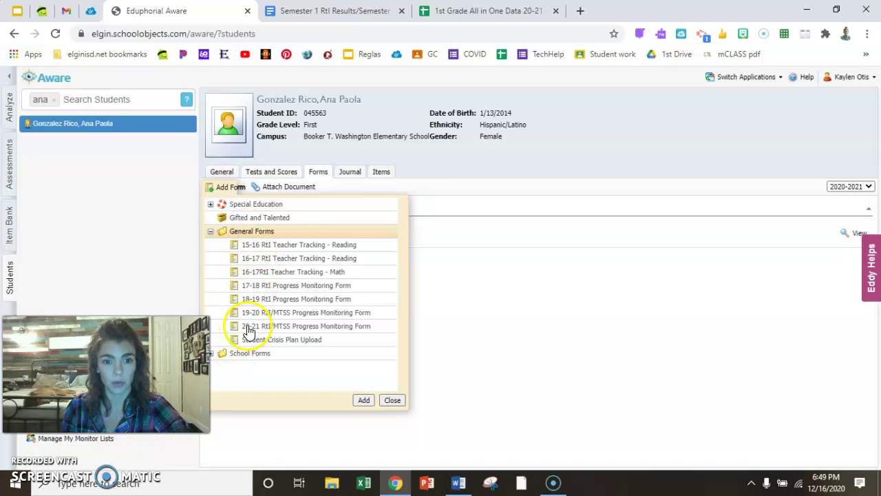
pyautogui.click(249, 327)
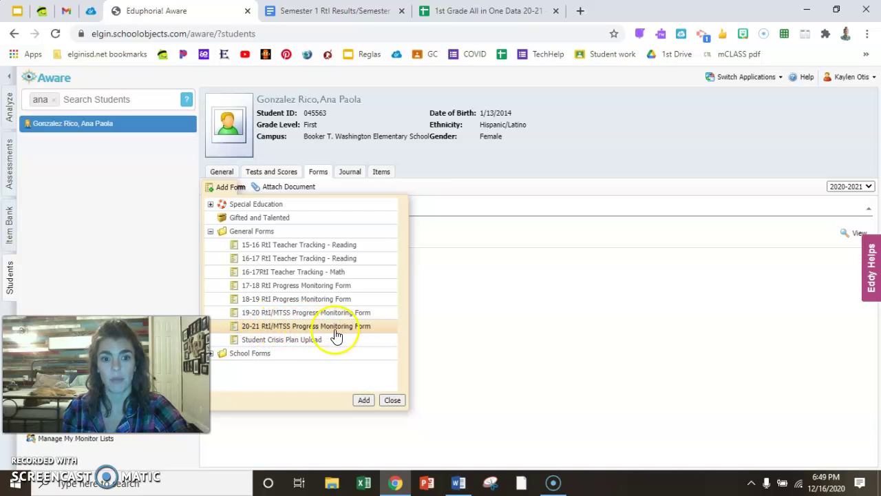
pyautogui.click(362, 399)
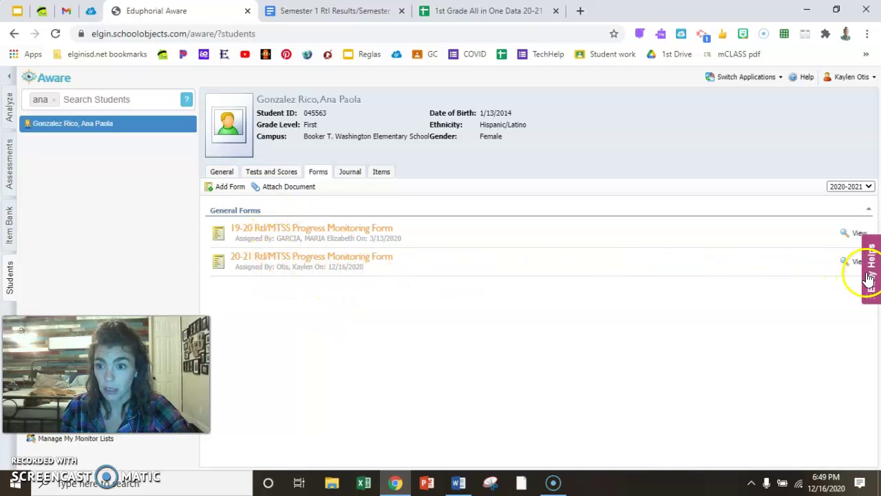
pyautogui.click(848, 260)
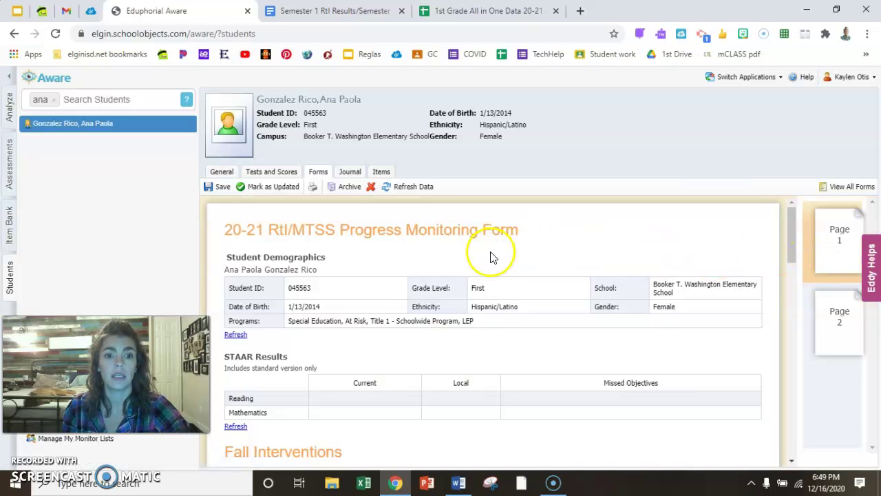
# Under Fall Interventions, mark Reading as the targeted intervention skill and set the tier to 2
pyautogui.scroll(-2, 482, 257)
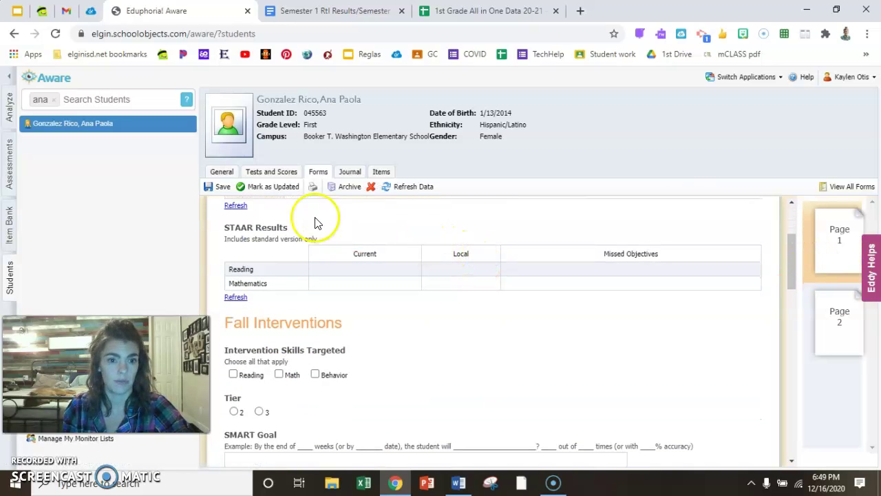
pyautogui.scroll(2, 296, 219)
pyautogui.scroll(-3, 307, 275)
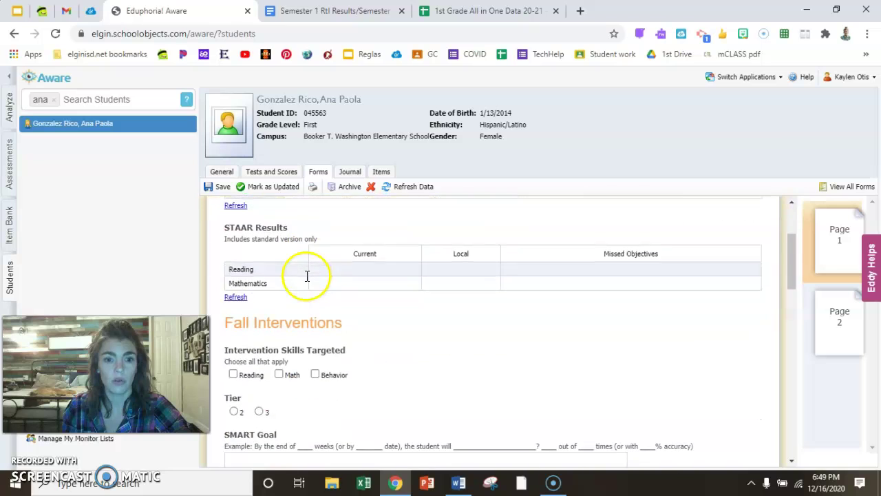
pyautogui.scroll(-1, 313, 221)
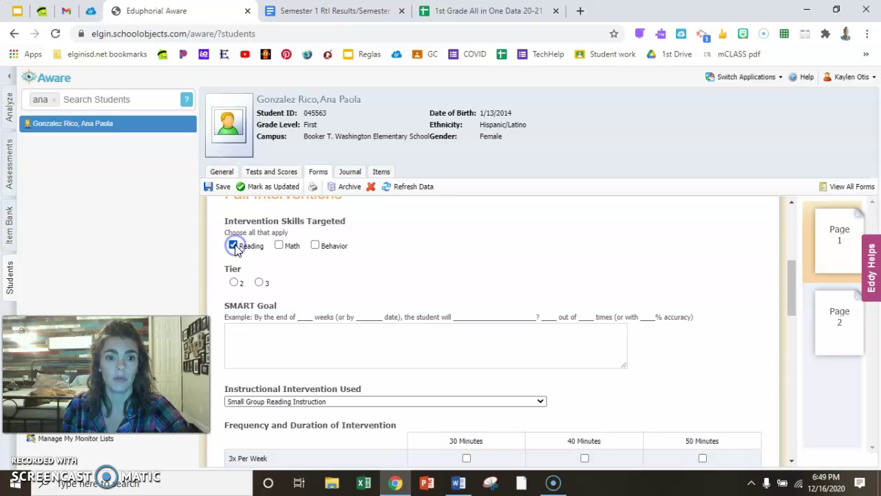
pyautogui.scroll(-1, 244, 309)
pyautogui.click(257, 273)
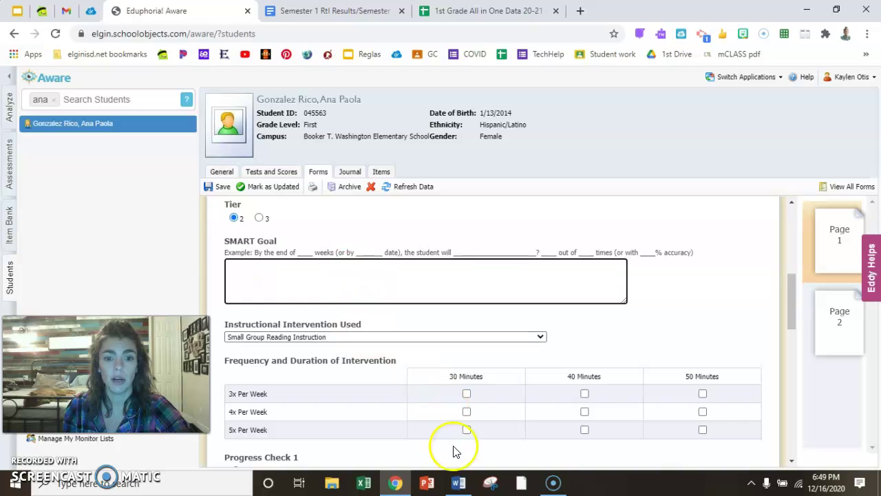
# Copy the student's first Reading Semester 1 Results paragraph from Word into the form's SMART Goal field in Aware
pyautogui.click(459, 482)
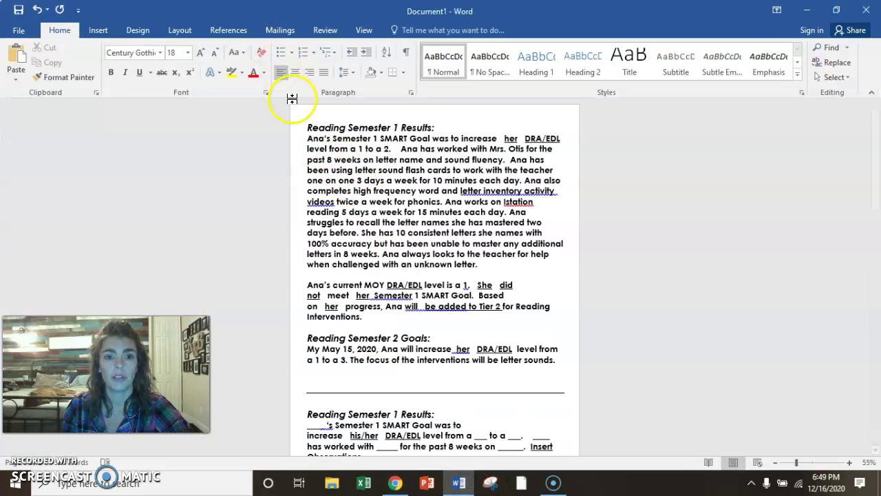
pyautogui.moveTo(305, 135); pyautogui.dragTo(516, 269)
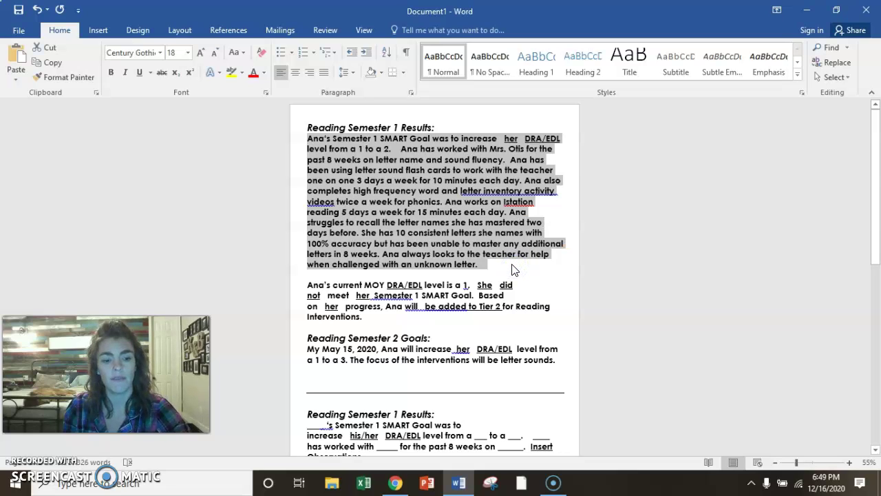
pyautogui.click(395, 482)
pyautogui.click(350, 285)
pyautogui.hotkey('ctrl', 'v')
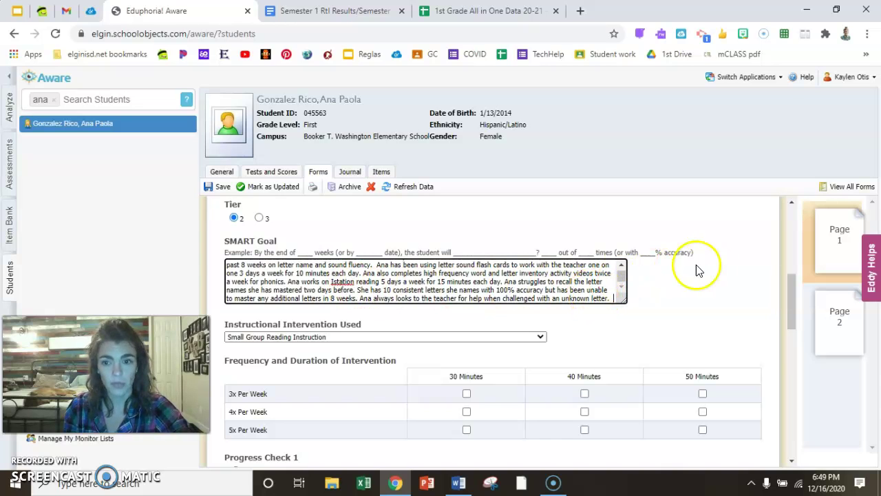
# Keep Small Group Reading Instruction as the instructional intervention and set its frequency and duration to 3x per week for 30 minutes
pyautogui.moveTo(787, 284); pyautogui.dragTo(790, 305)
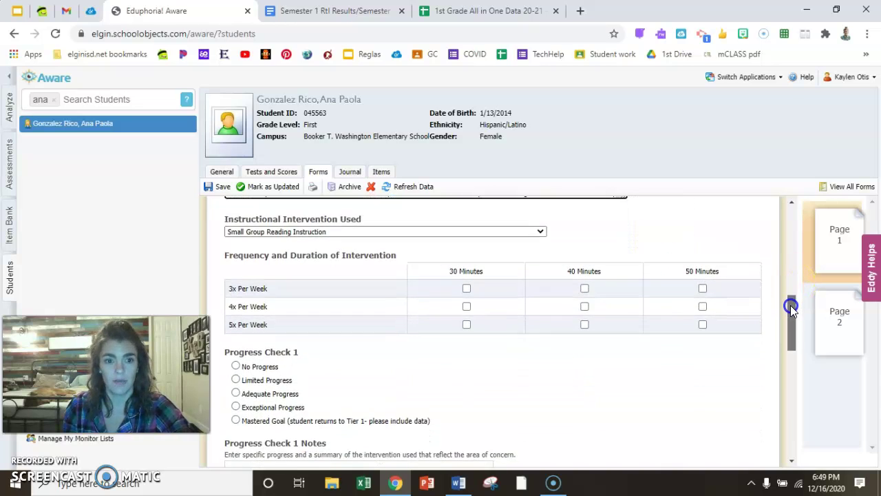
pyautogui.click(307, 232)
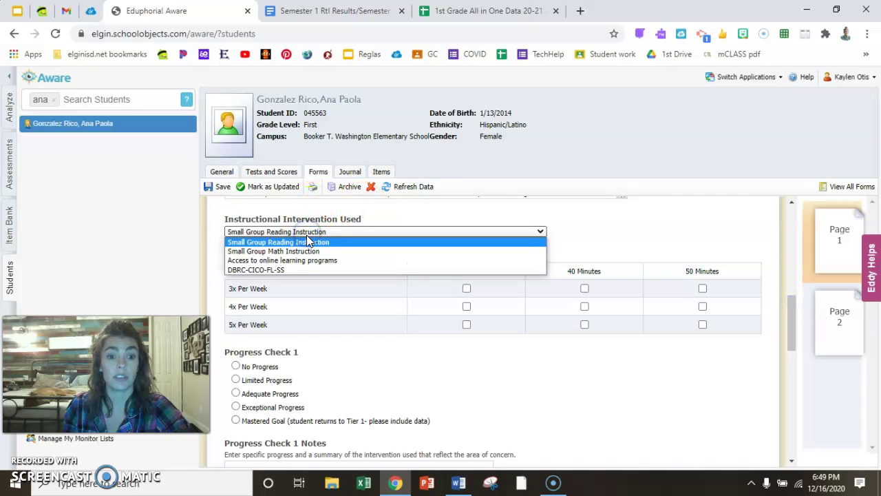
pyautogui.click(190, 239)
pyautogui.click(292, 239)
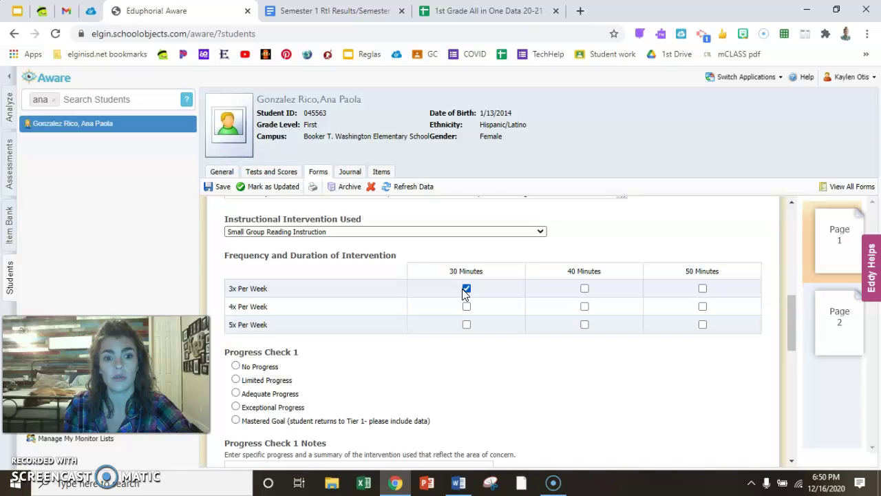
pyautogui.scroll(-1, 465, 293)
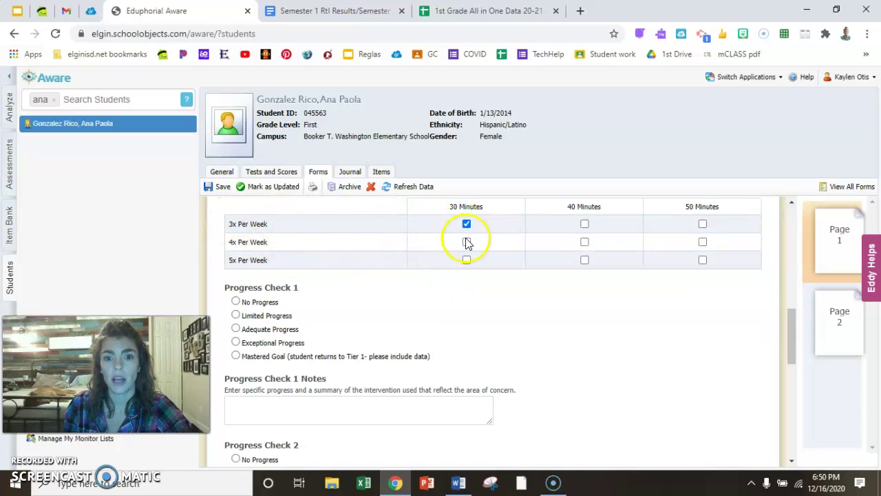
pyautogui.click(584, 224)
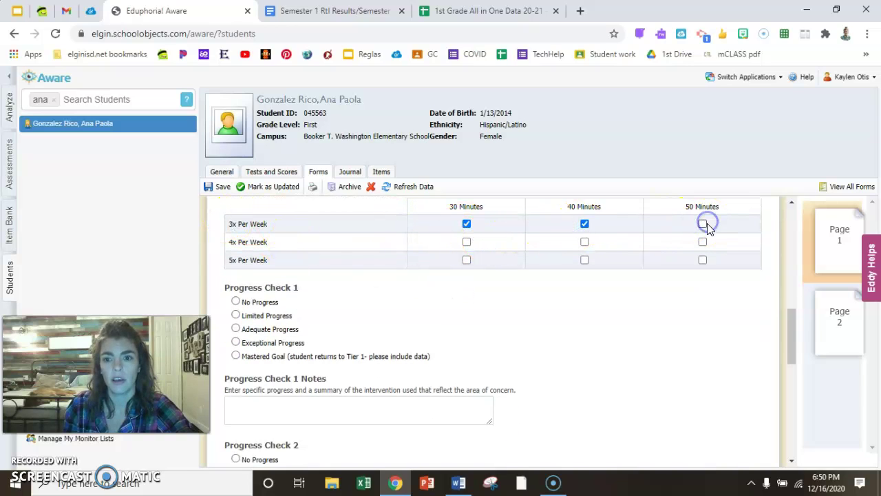
pyautogui.click(584, 226)
pyautogui.click(466, 242)
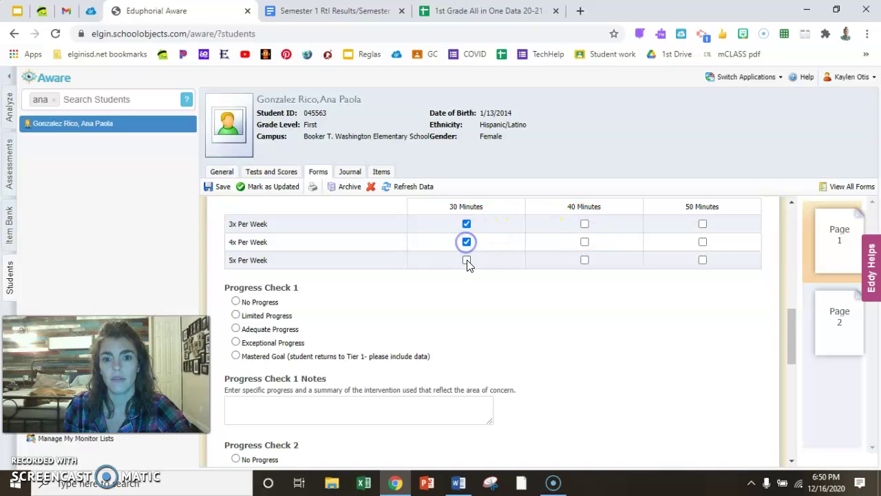
pyautogui.click(466, 243)
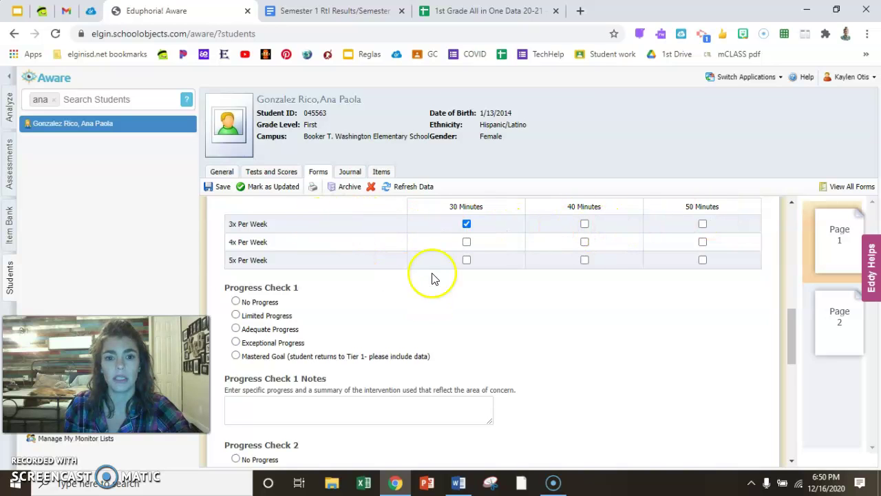
# Review the form's remaining fall progress check sections and mark Progress Check 1 as Limited Progress
pyautogui.scroll(-1, 461, 281)
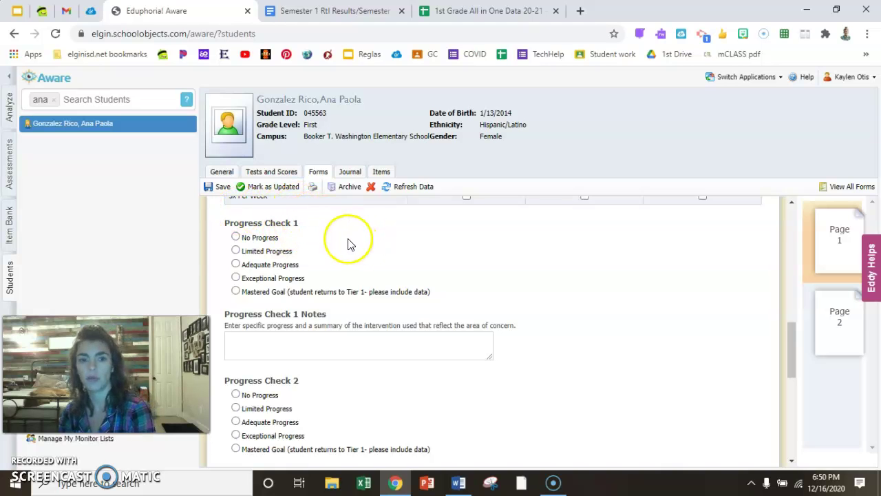
pyautogui.scroll(-5, 310, 240)
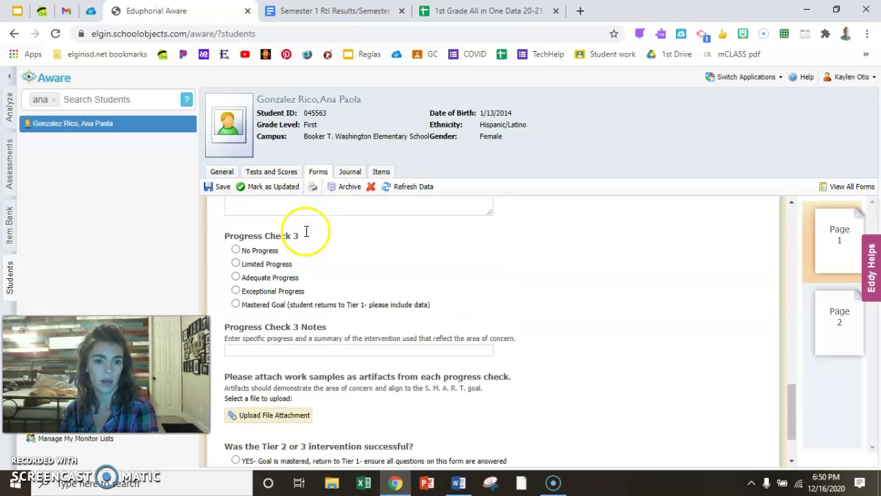
pyautogui.scroll(-1, 306, 234)
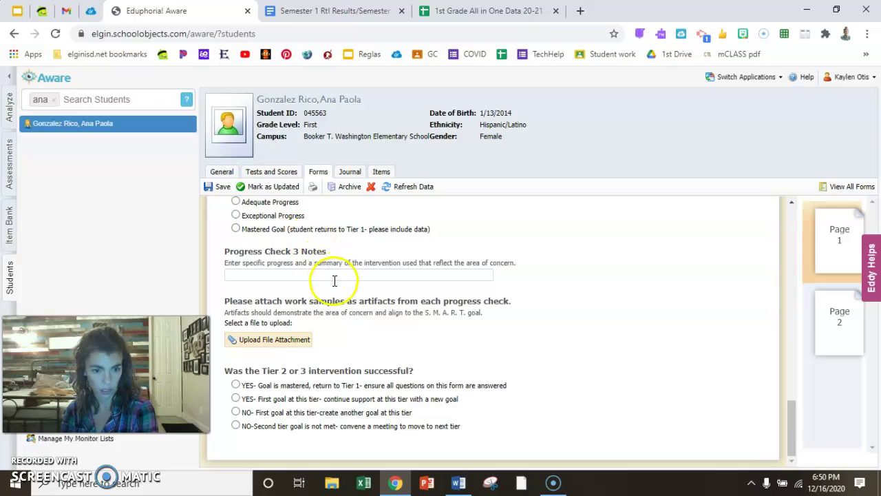
pyautogui.scroll(6, 330, 279)
pyautogui.scroll(1, 296, 272)
pyautogui.scroll(-1, 299, 276)
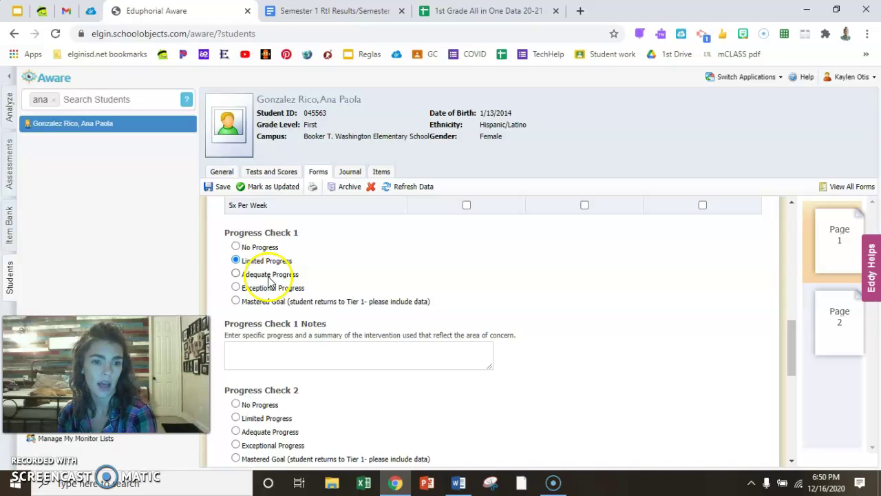
# Copy the second Reading Semester 1 Results paragraph, on the current MOY DRA/EDL level, from Word into Aware's Progress Check 1 Notes
pyautogui.click(275, 344)
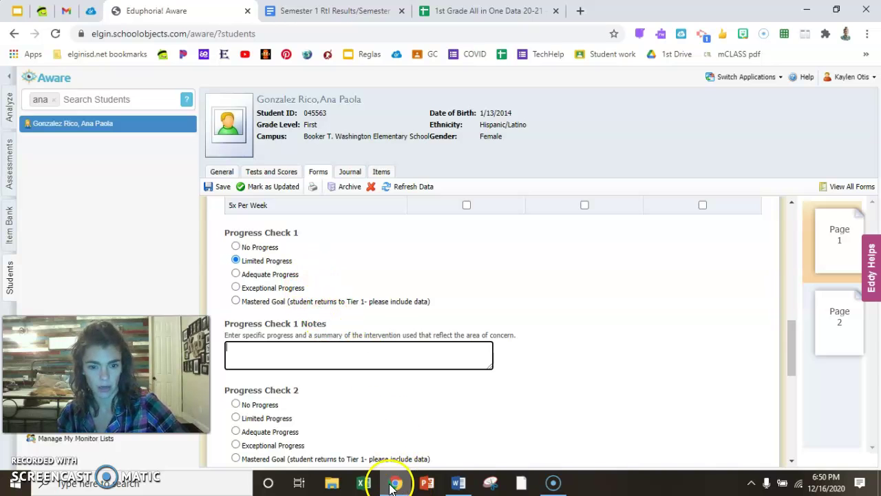
pyautogui.click(459, 482)
pyautogui.click(329, 285)
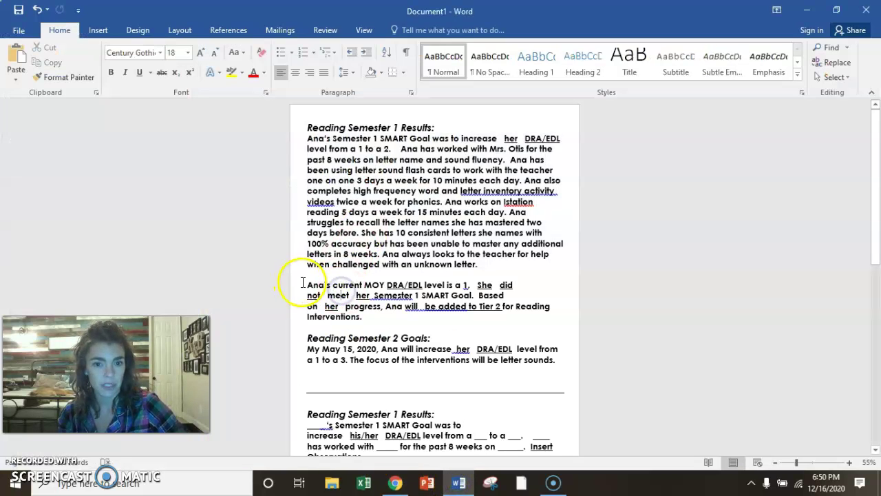
pyautogui.moveTo(305, 283); pyautogui.dragTo(506, 317)
pyautogui.hotkey('ctrl', 'c')
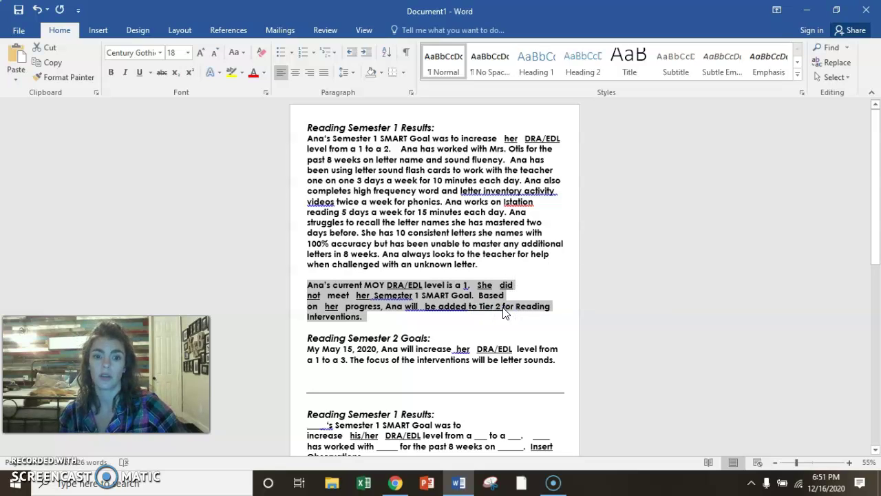
pyautogui.click(395, 482)
pyautogui.click(270, 353)
pyautogui.hotkey('ctrl', 'v')
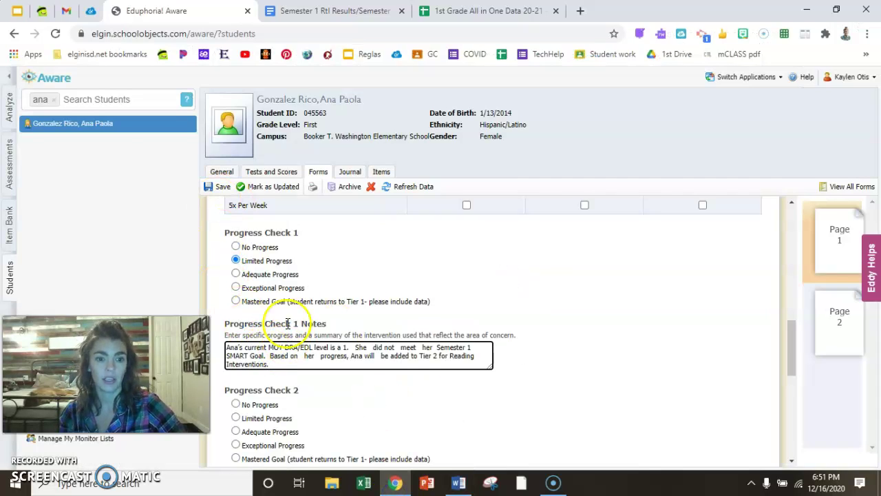
# Answer the intervention success question with "NO-Second tier goal is not met- convene a meeting to move to next tier" and open the Spring Interventions page
pyautogui.scroll(-5, 451, 344)
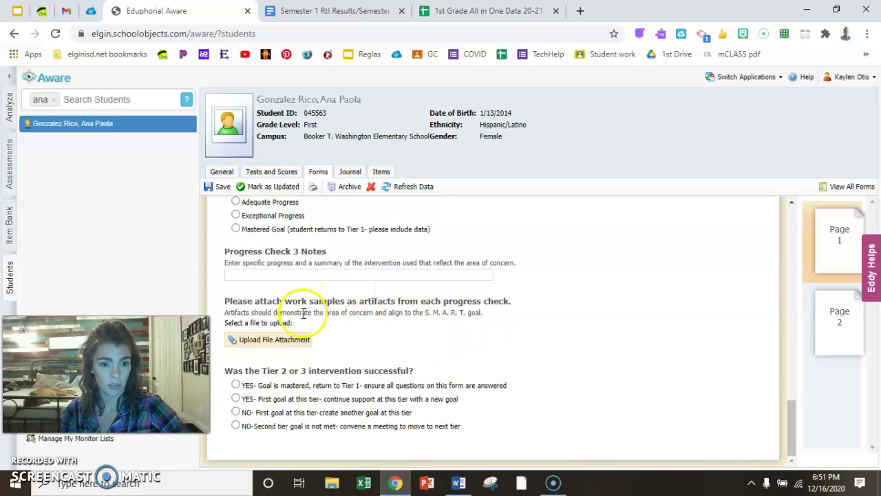
pyautogui.click(261, 336)
pyautogui.click(373, 384)
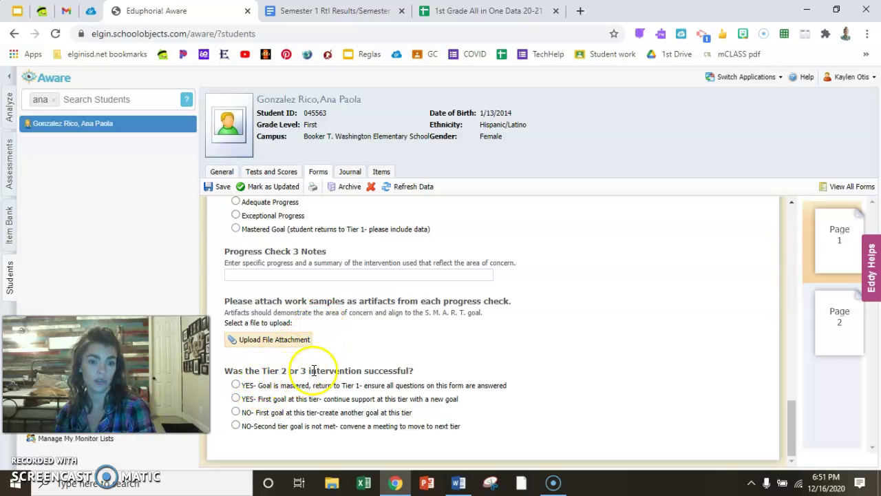
pyautogui.click(235, 412)
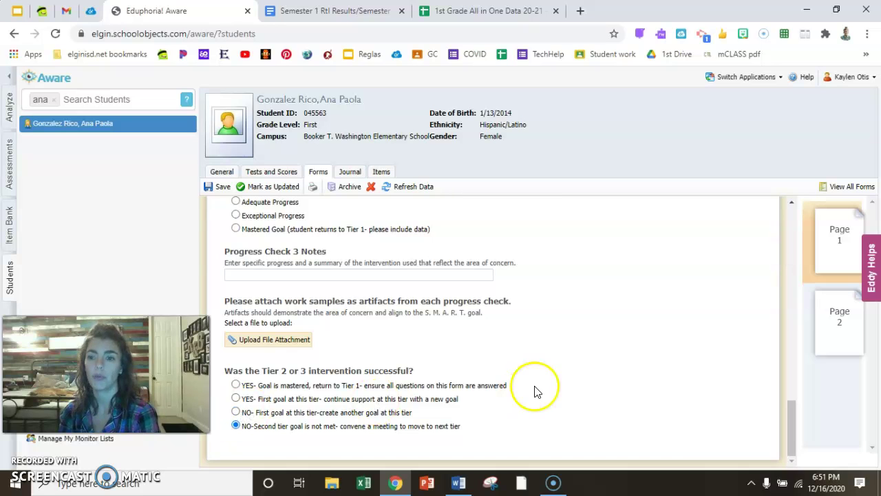
pyautogui.click(845, 331)
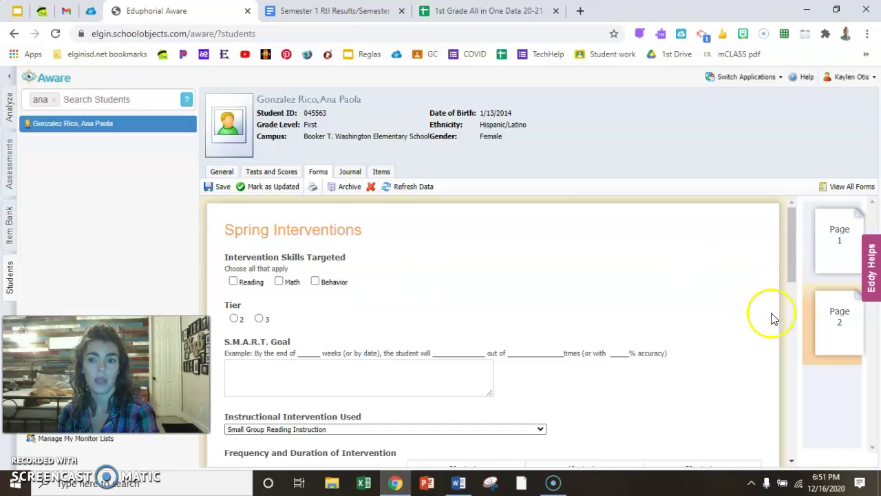
# Switch to Word and correct the first word of the student's Reading Semester 2 Goals text to "By"
pyautogui.click(460, 483)
pyautogui.click(409, 372)
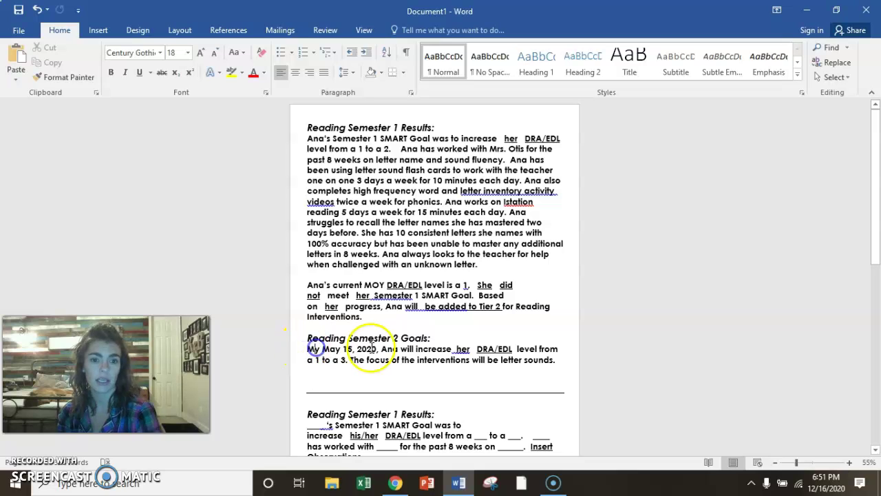
pyautogui.press('BackSpace')
pyautogui.write(',')
pyautogui.click(307, 349)
pyautogui.write('B')
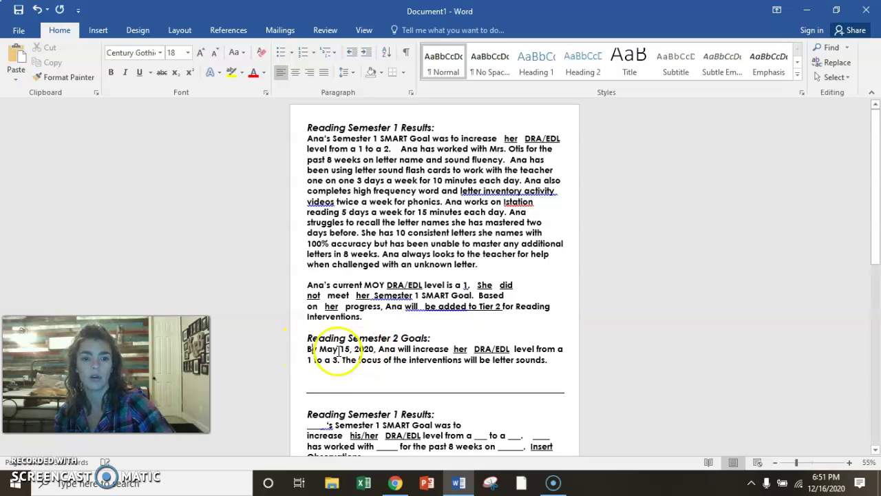
# Copy the Reading Semester 2 goal from Word into Aware's Spring S.M.A.R.T. Goal field, with Reading as the targeted skill and tier 2 marked
pyautogui.moveTo(307, 349); pyautogui.dragTo(548, 363)
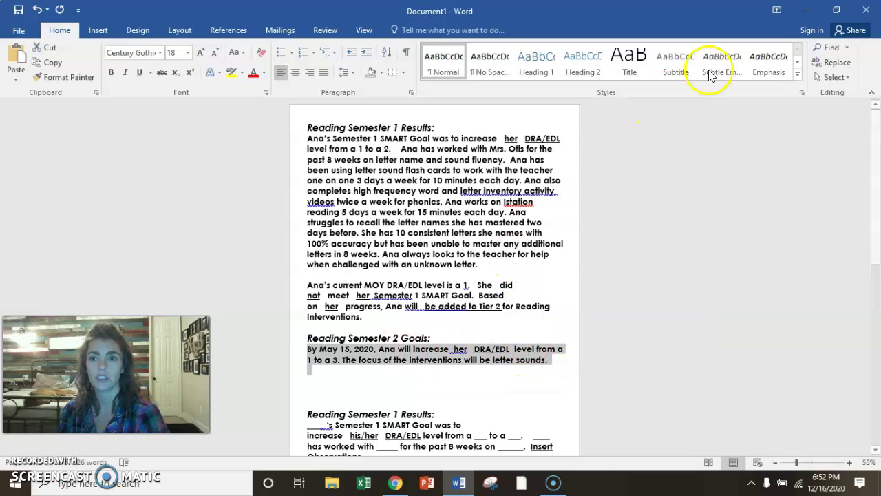
pyautogui.click(807, 11)
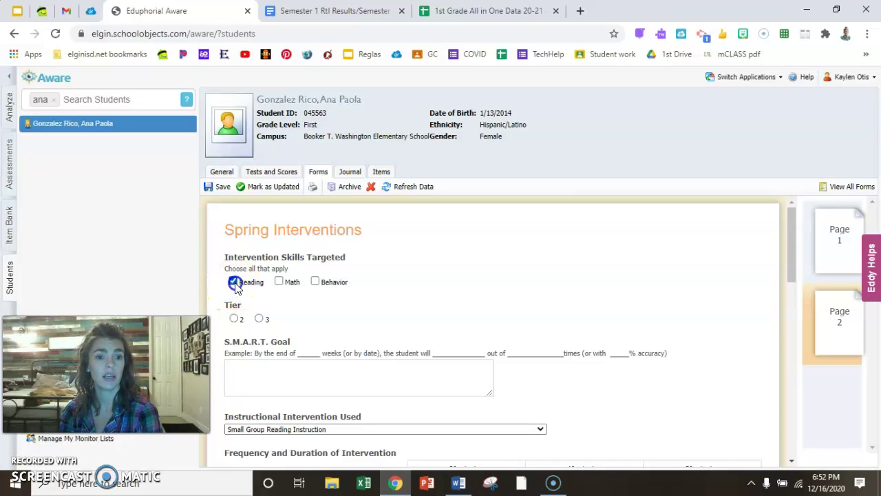
pyautogui.click(234, 318)
pyautogui.click(256, 363)
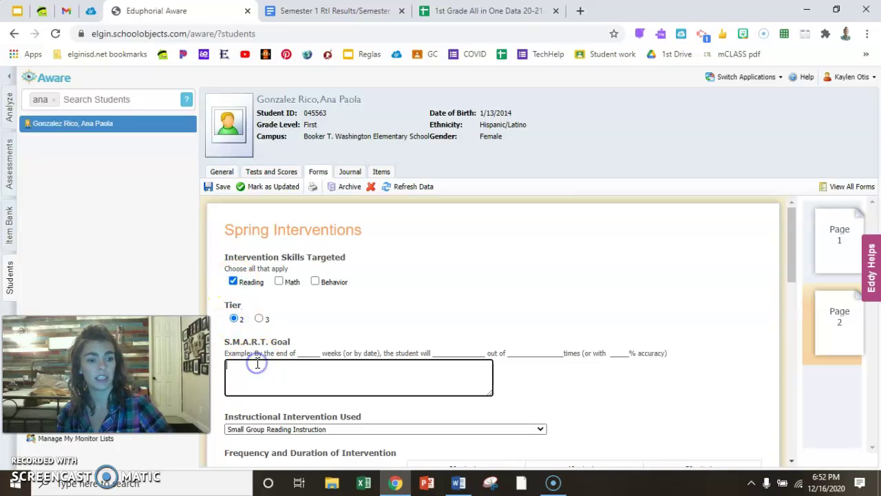
pyautogui.write('By May 18, 2020, Ana will increase her  DRA/EDL  level from a 1 to a 3. The focus of the interventions will be letter sounds.')
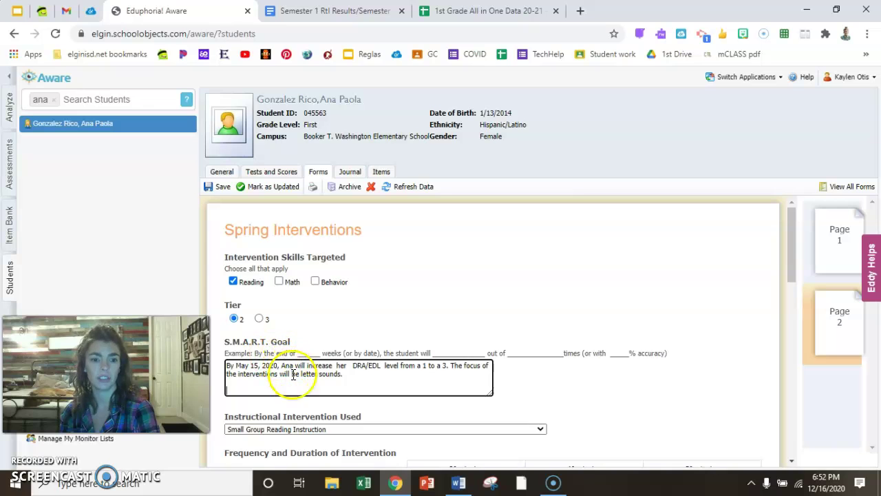
# Set the spring intervention's frequency and duration to 3 x per week for 30 minutes
pyautogui.scroll(-1, 382, 373)
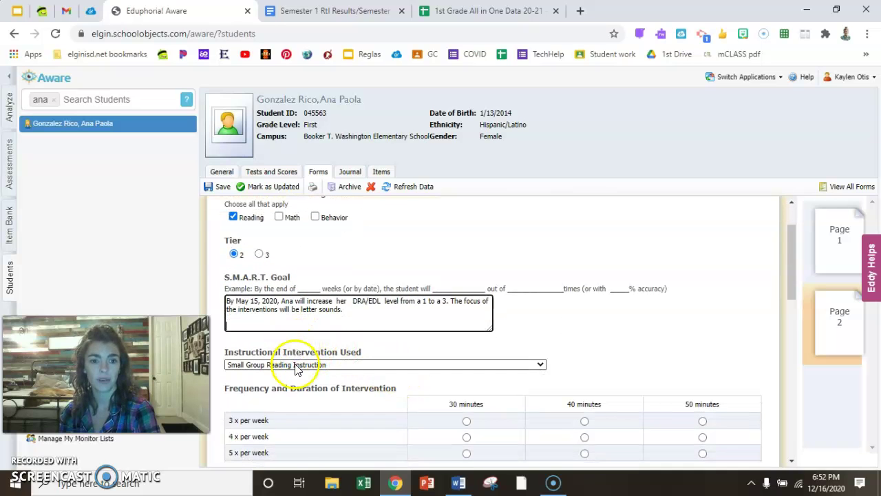
pyautogui.scroll(-1, 319, 360)
pyautogui.scroll(-1, 344, 316)
pyautogui.click(466, 291)
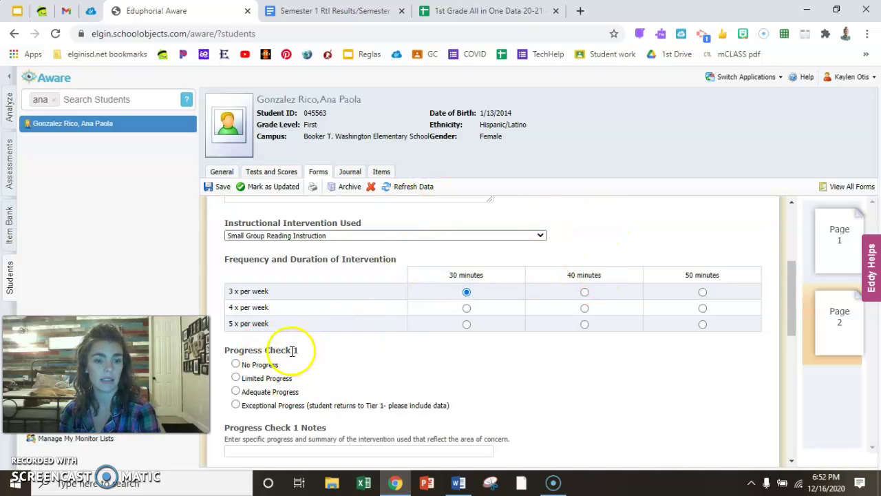
pyautogui.scroll(3, 358, 337)
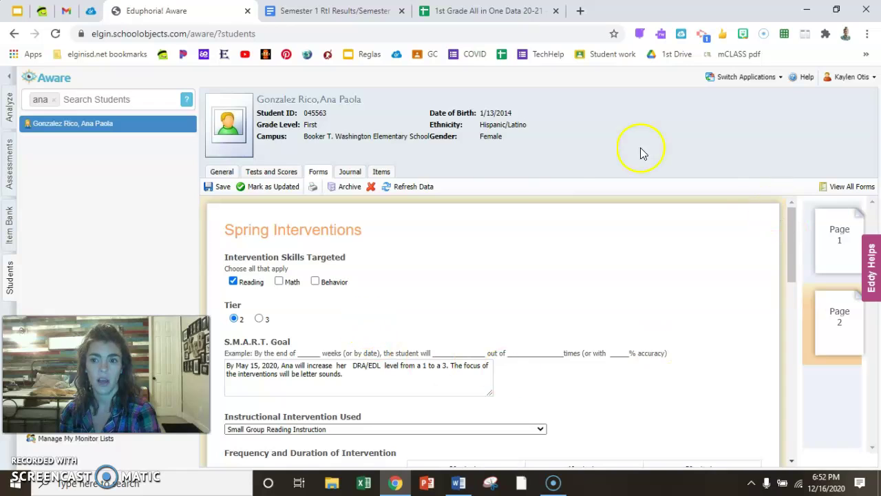